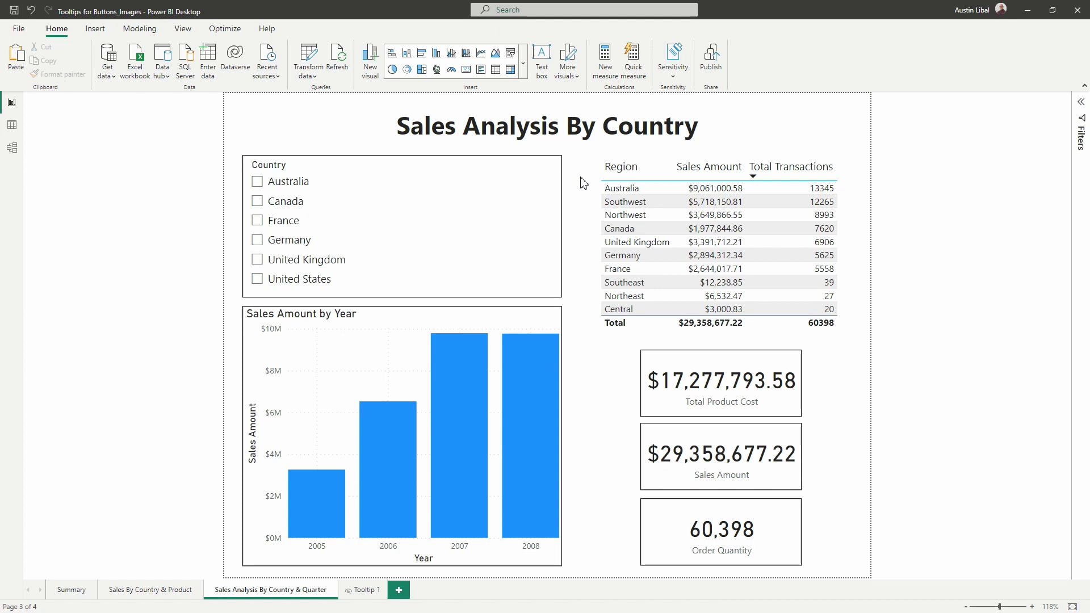
# Step: Insert an Information button and drag it next to the Sales Analysis By Country title
pyautogui.moveTo(467, 358)
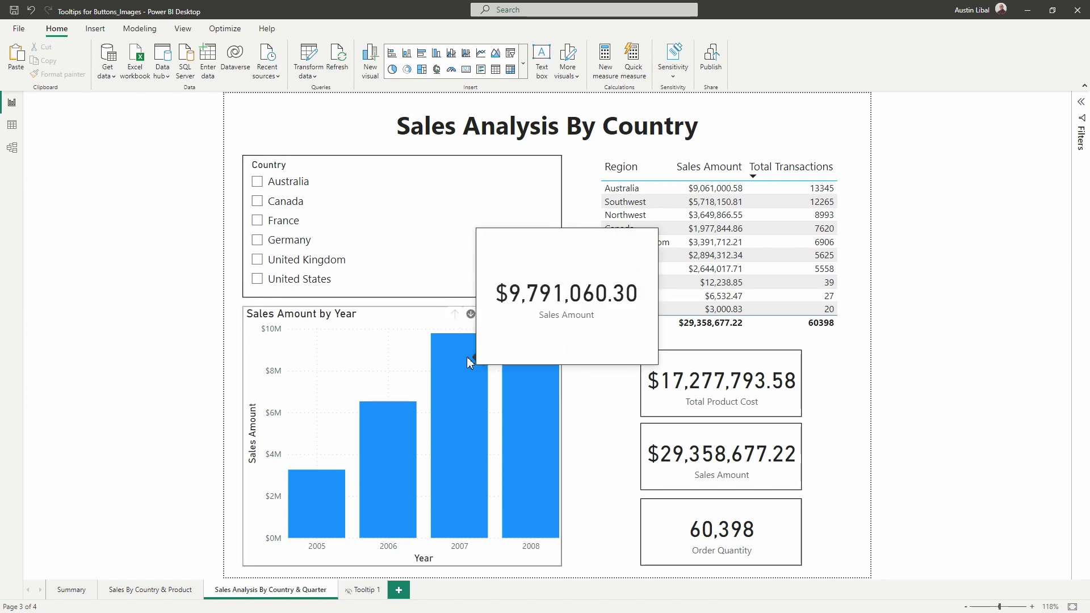
pyautogui.moveTo(509, 385)
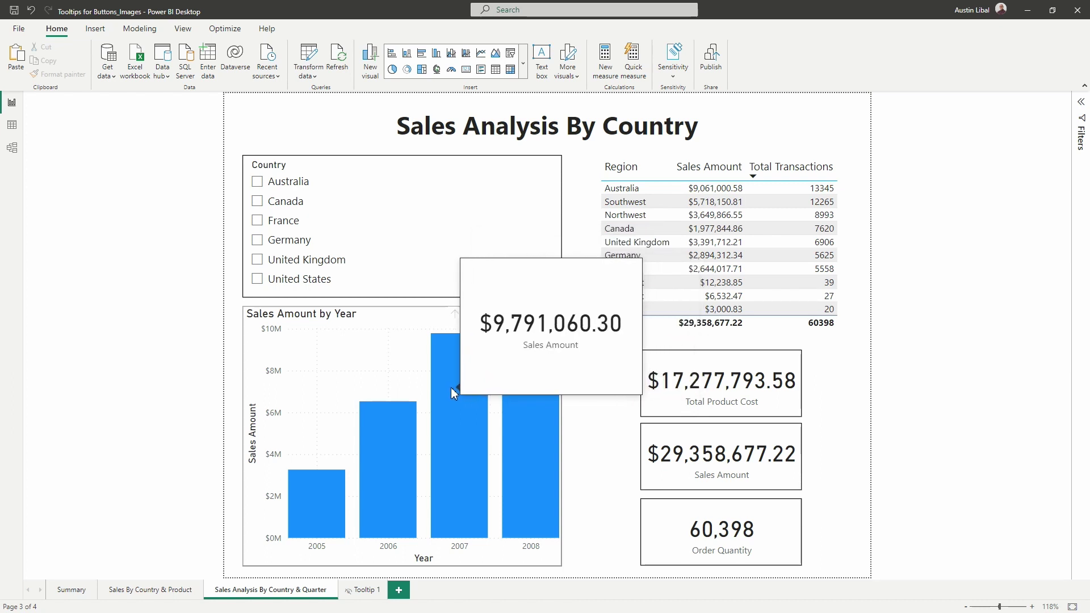
pyautogui.moveTo(392, 442)
pyautogui.moveTo(312, 482)
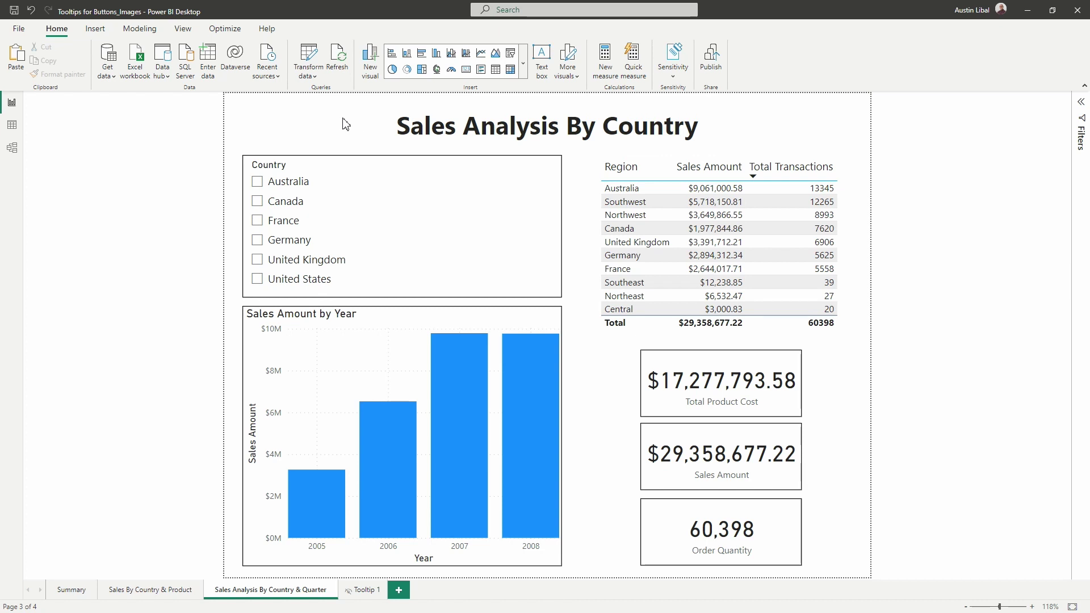
pyautogui.click(104, 35)
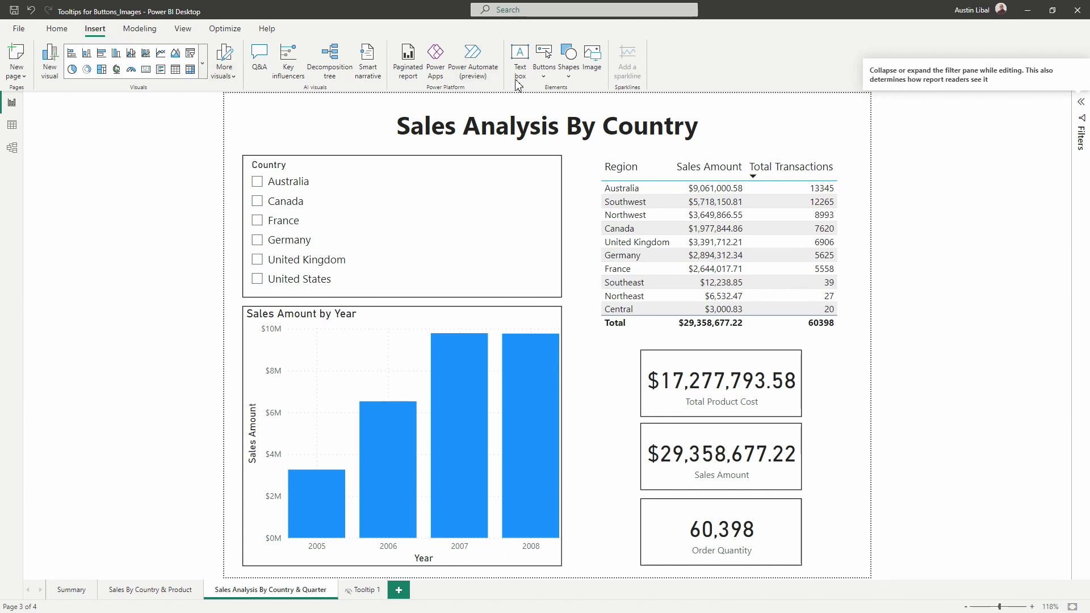
pyautogui.click(547, 80)
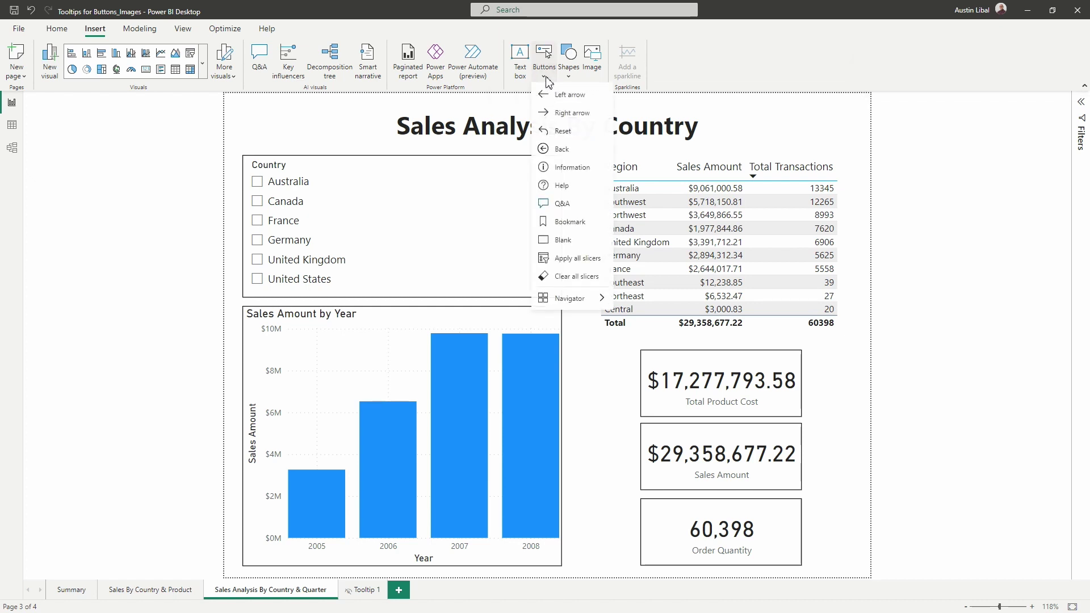
pyautogui.click(562, 170)
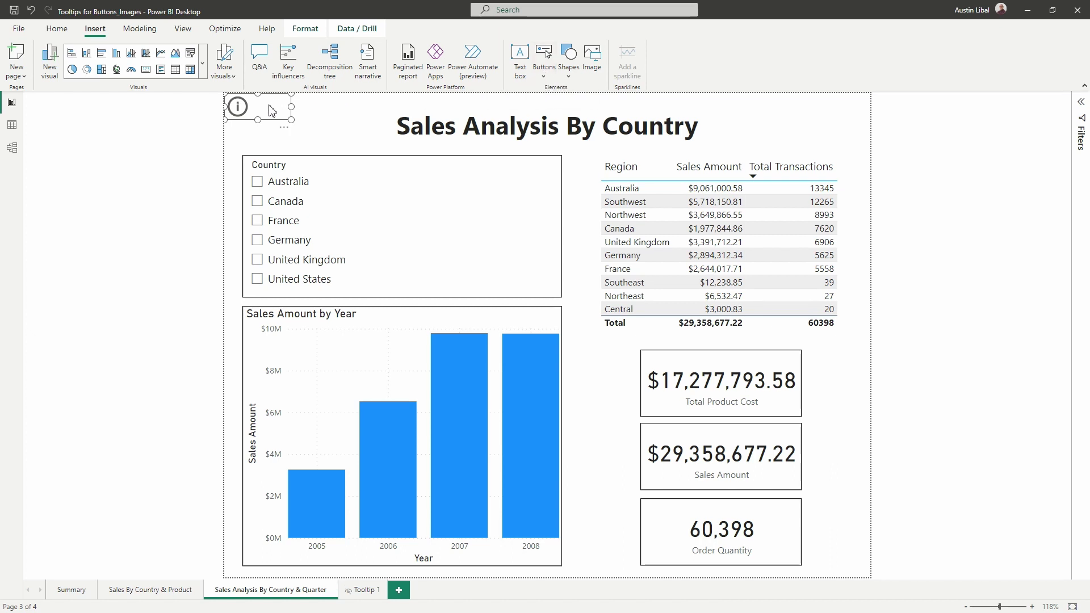
pyautogui.moveTo(272, 111); pyautogui.dragTo(384, 143)
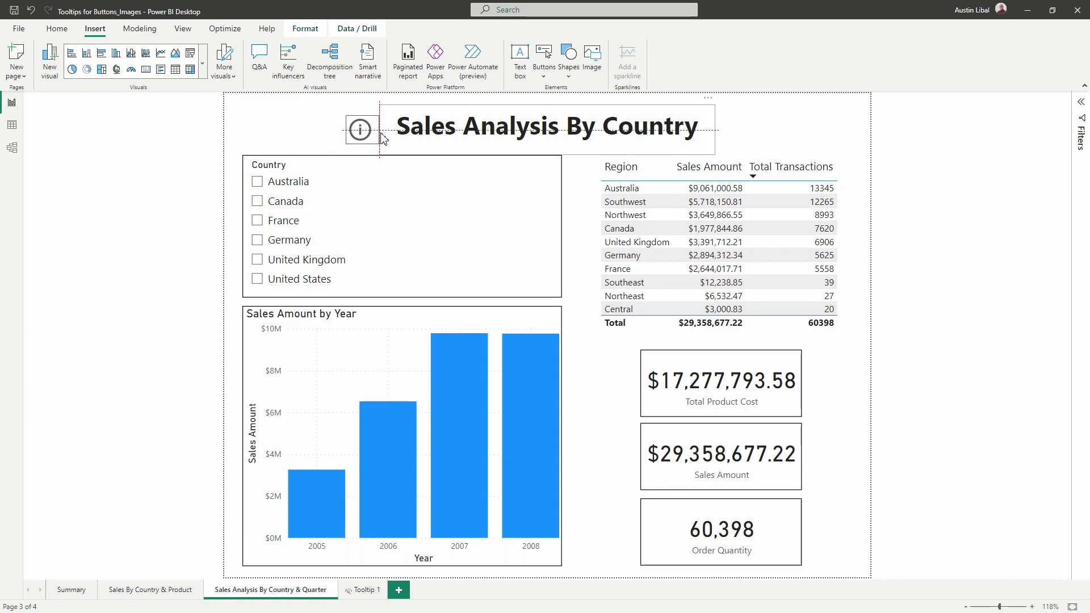
pyautogui.click(370, 150)
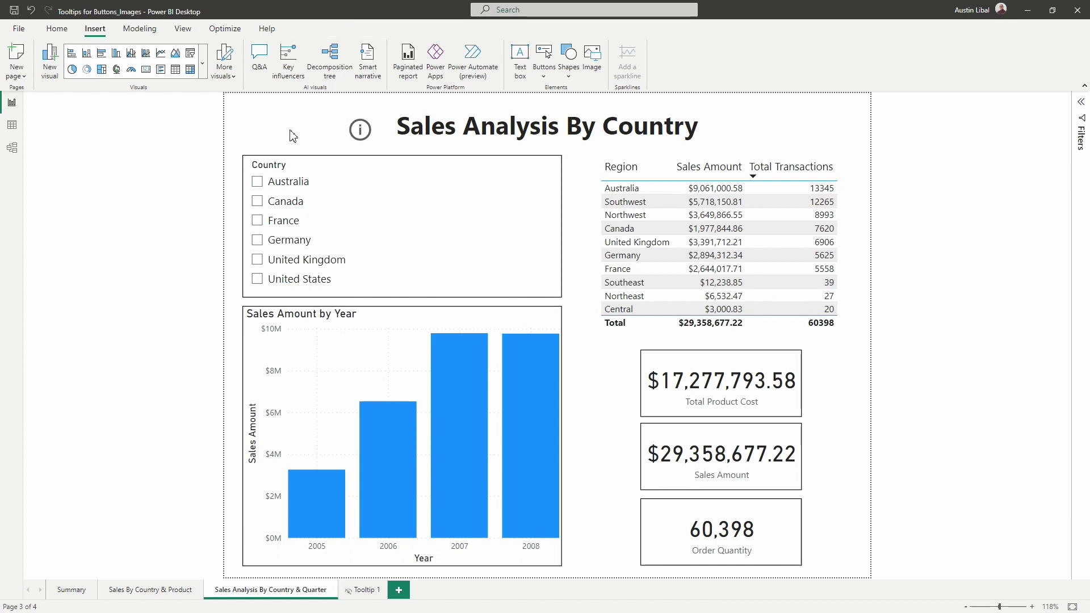
# Step: Nudge the title text box so it sits just right of the info icon
pyautogui.click(381, 131)
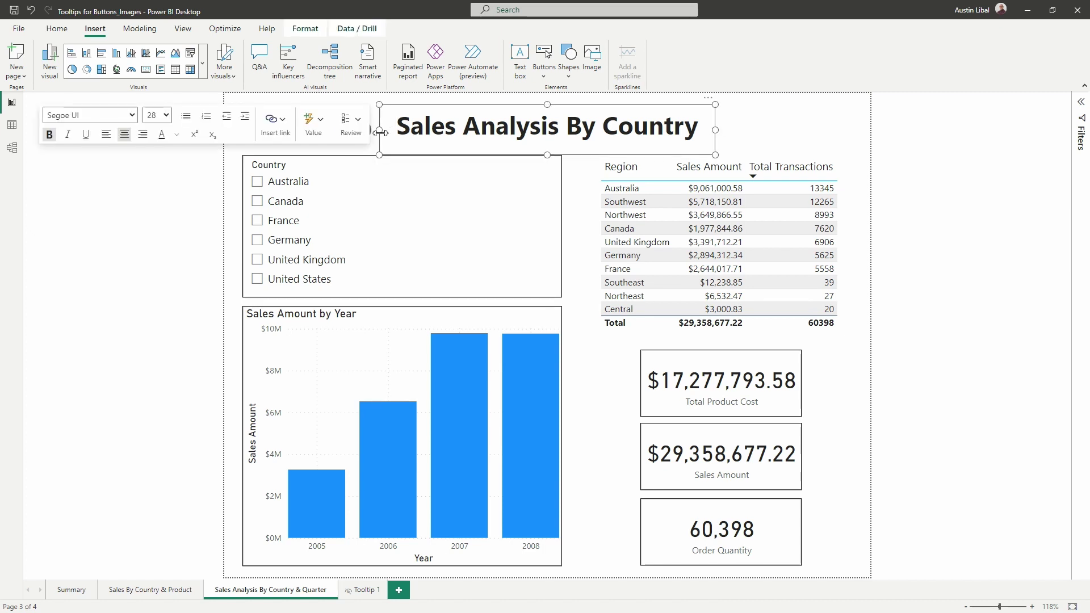
pyautogui.moveTo(381, 132); pyautogui.dragTo(386, 135)
pyautogui.click(308, 101)
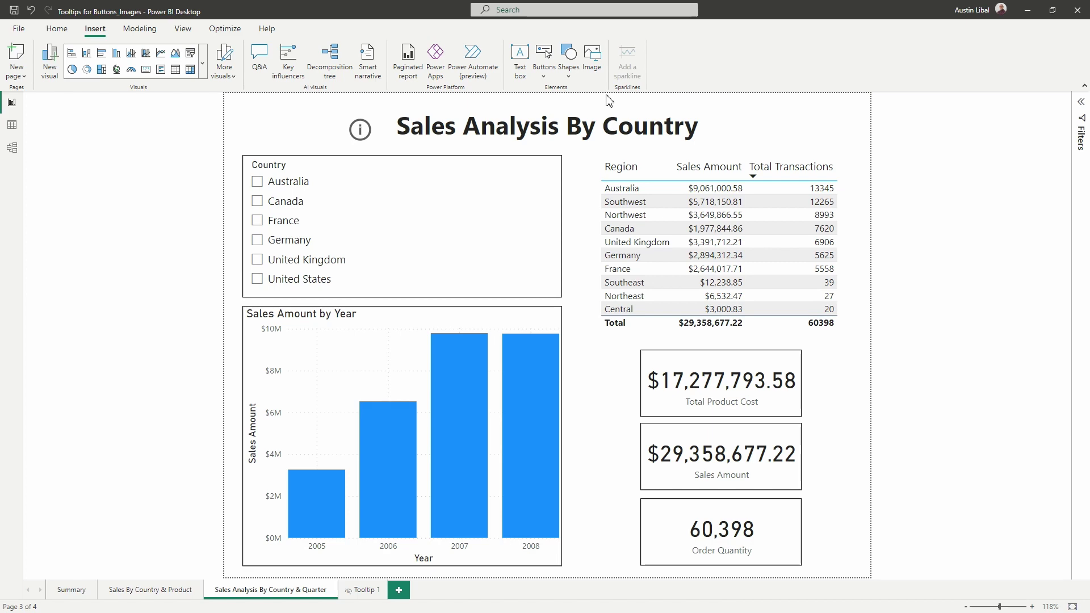
# Step: Insert usa.png from F:\Tooltips for Buttons_Images and shrink it into place beside the title
pyautogui.click(595, 67)
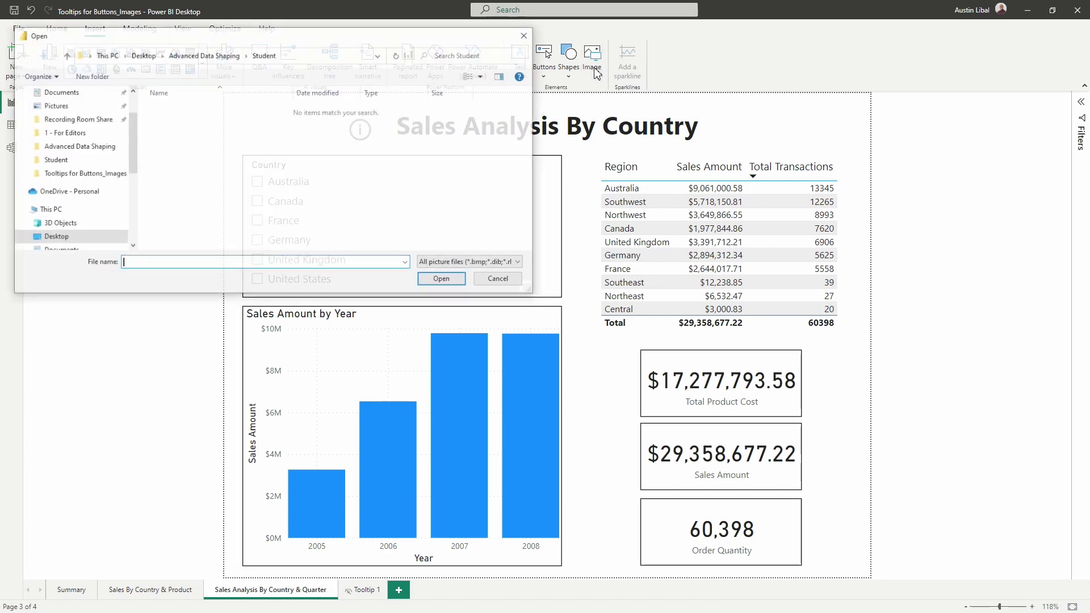
pyautogui.scroll(-2, 75, 170)
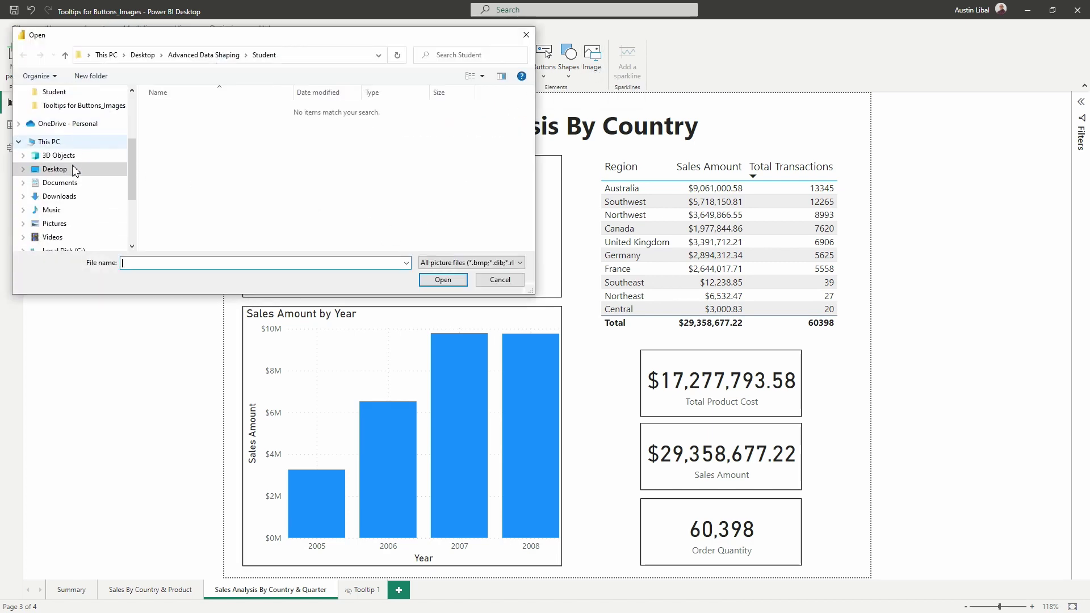
pyautogui.scroll(-3, 74, 170)
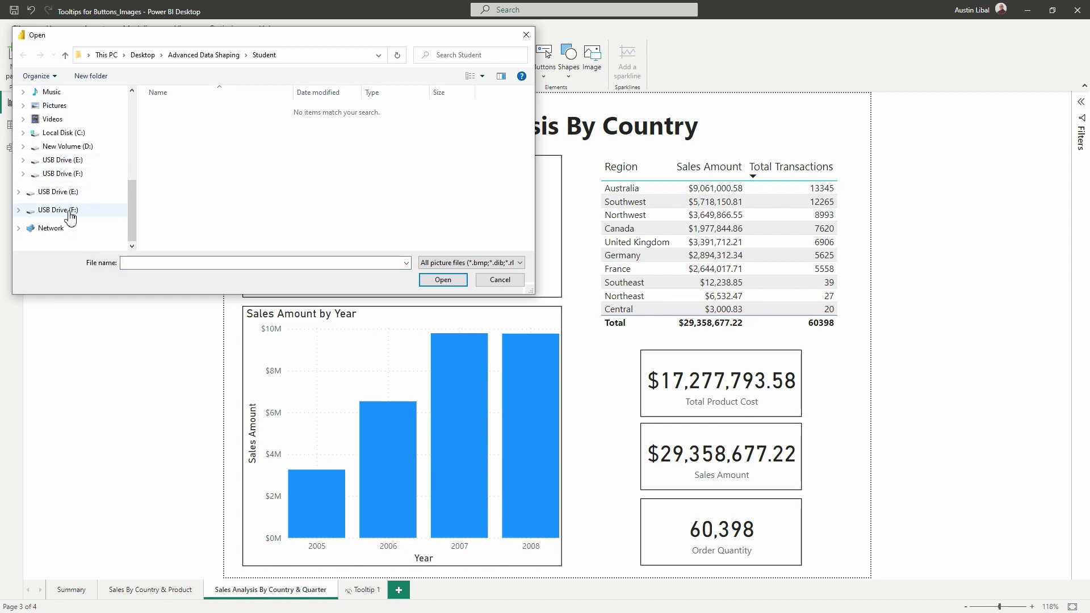
pyautogui.click(71, 212)
pyautogui.doubleClick(212, 109)
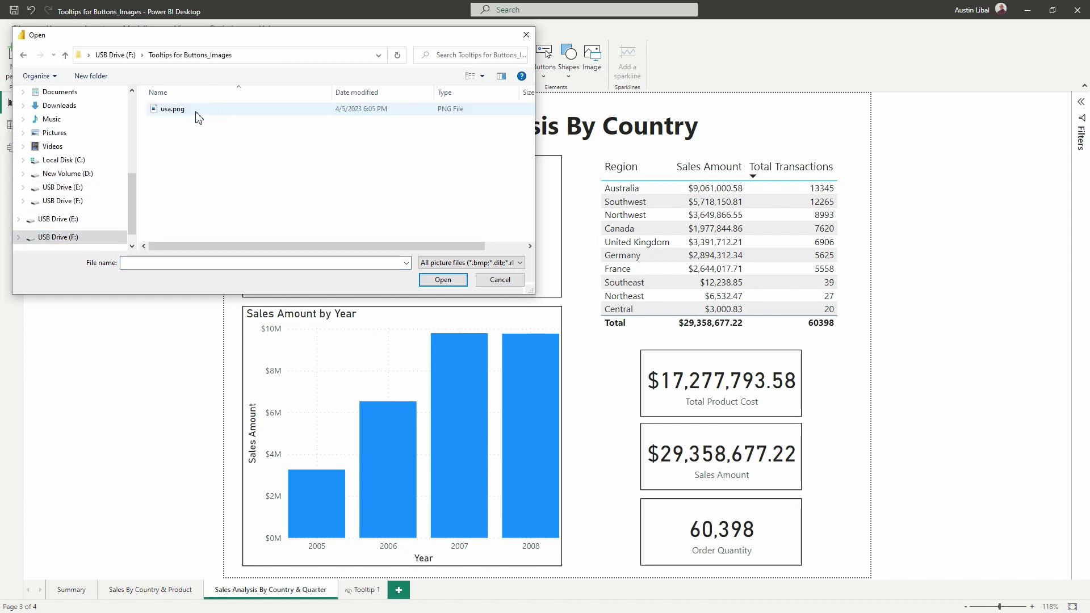
pyautogui.click(196, 111)
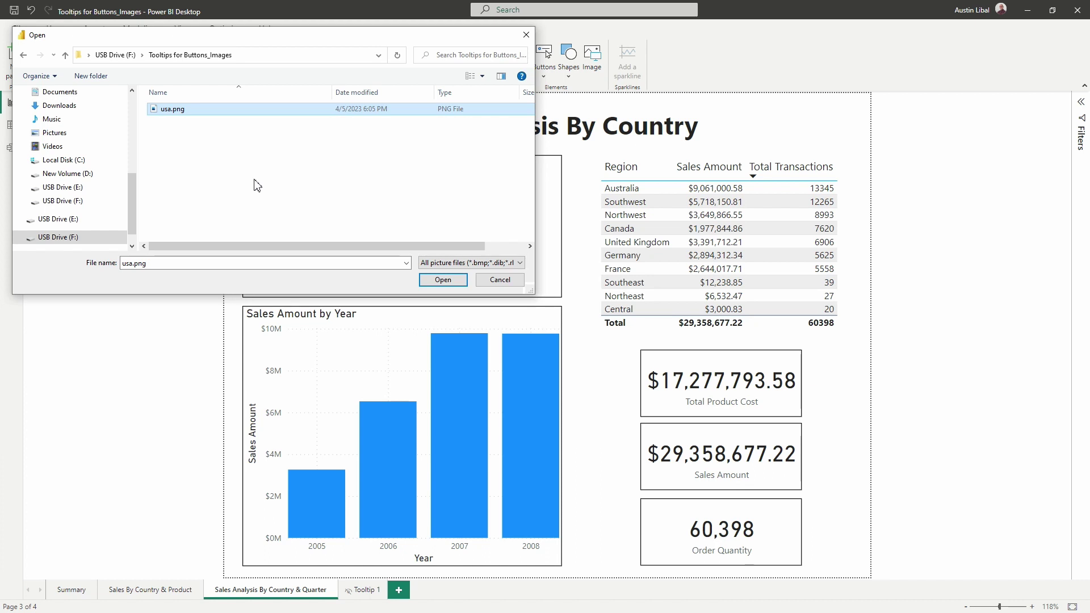
pyautogui.click(443, 284)
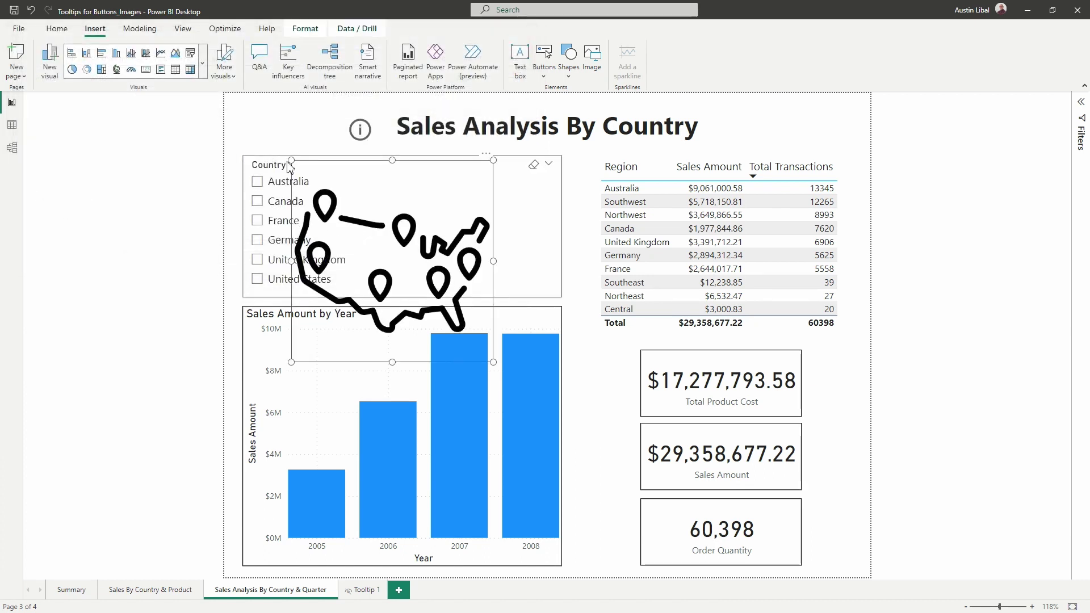
pyautogui.moveTo(292, 160); pyautogui.dragTo(749, 112)
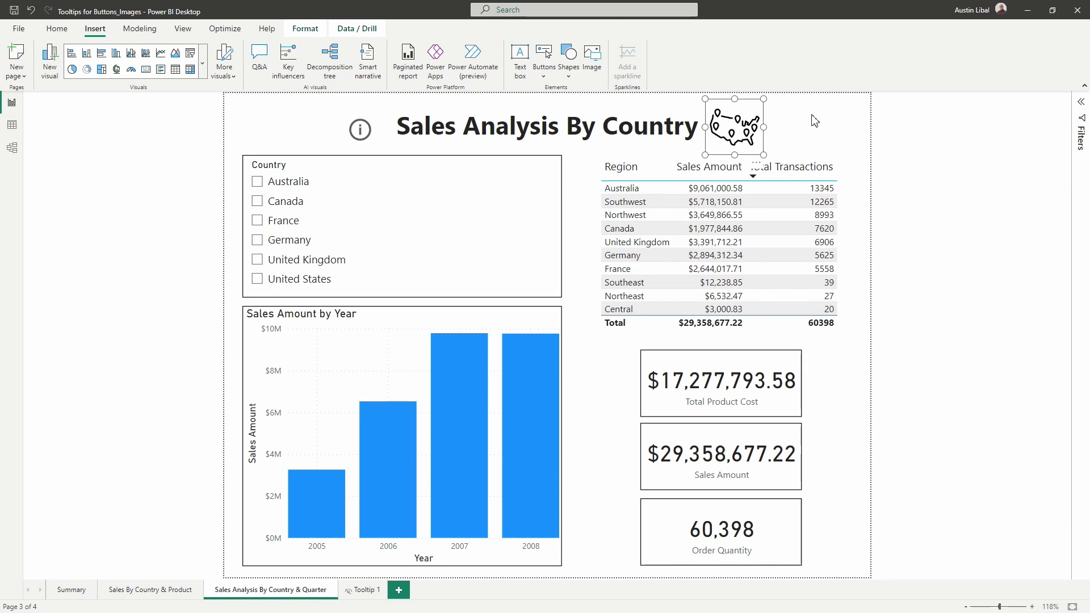
pyautogui.click(845, 122)
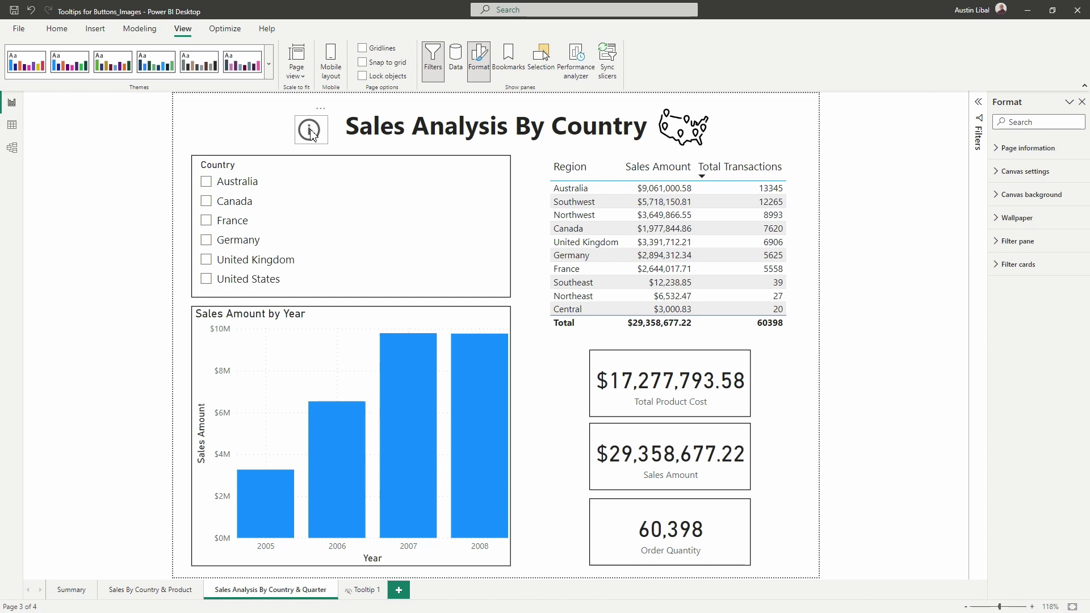
# Step: Select the info button and switch on its Action setting
pyautogui.click(312, 133)
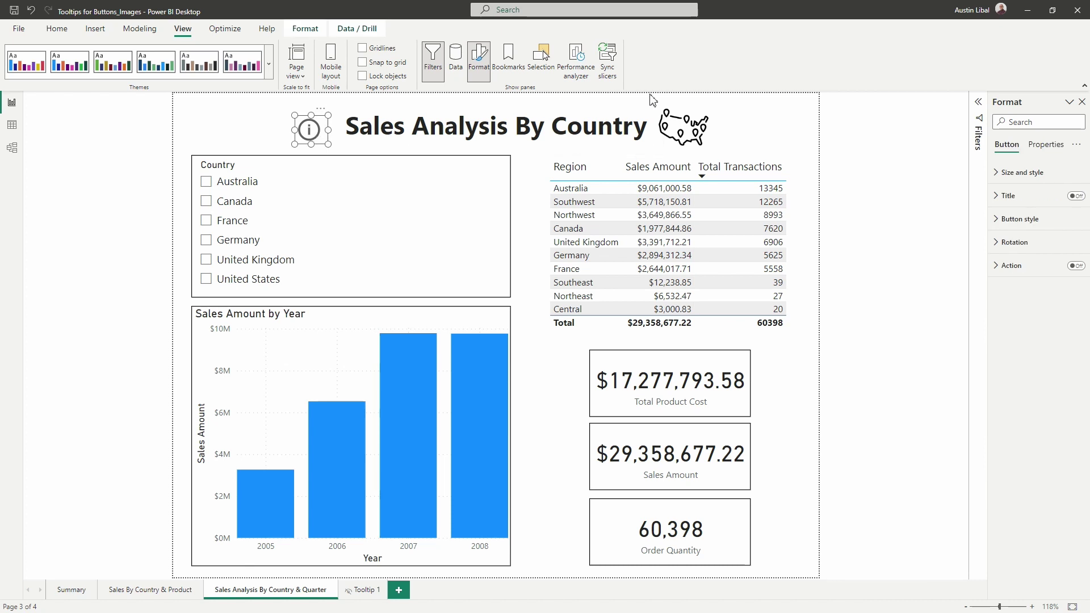
pyautogui.click(1022, 275)
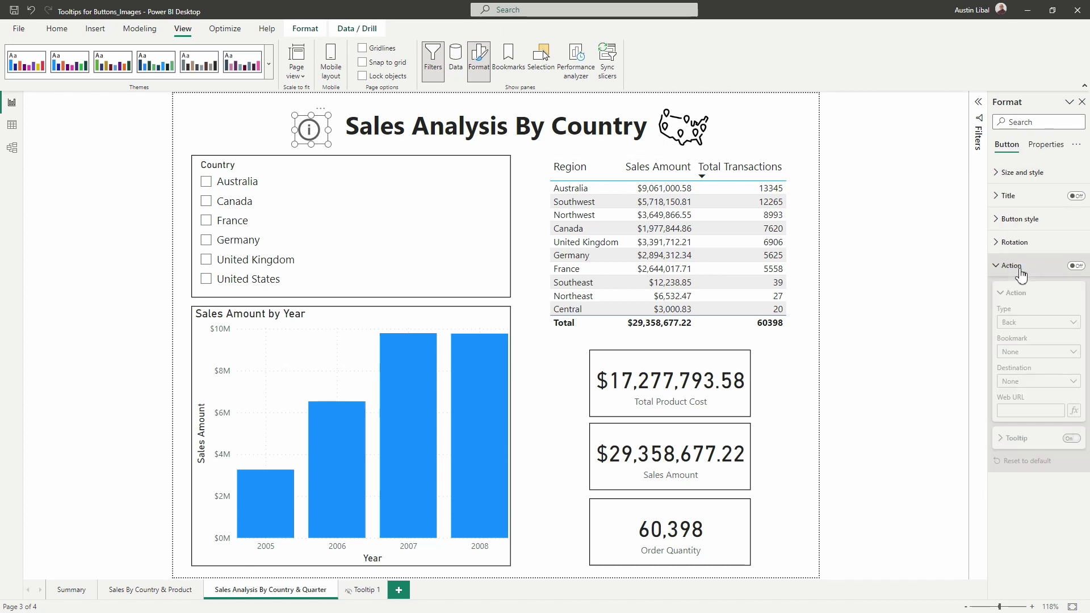
pyautogui.click(1074, 270)
pyautogui.click(1074, 267)
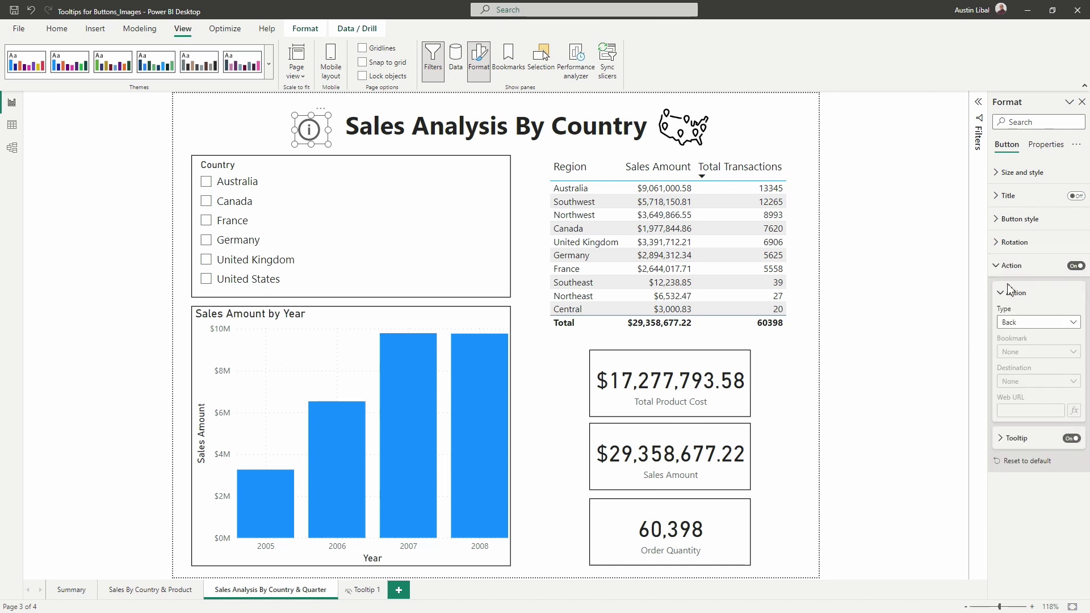
# Step: Turn on the button's tooltip, paste the description ending 'specific to that region.', and collapse the sections
pyautogui.click(1022, 439)
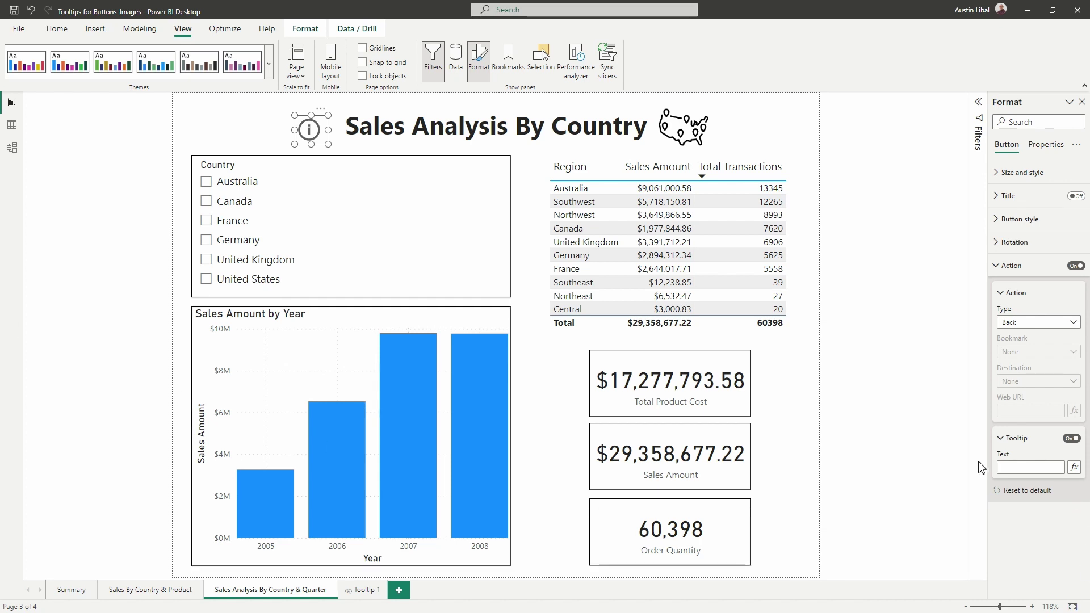
pyautogui.click(1005, 467)
pyautogui.rightClick(1005, 468)
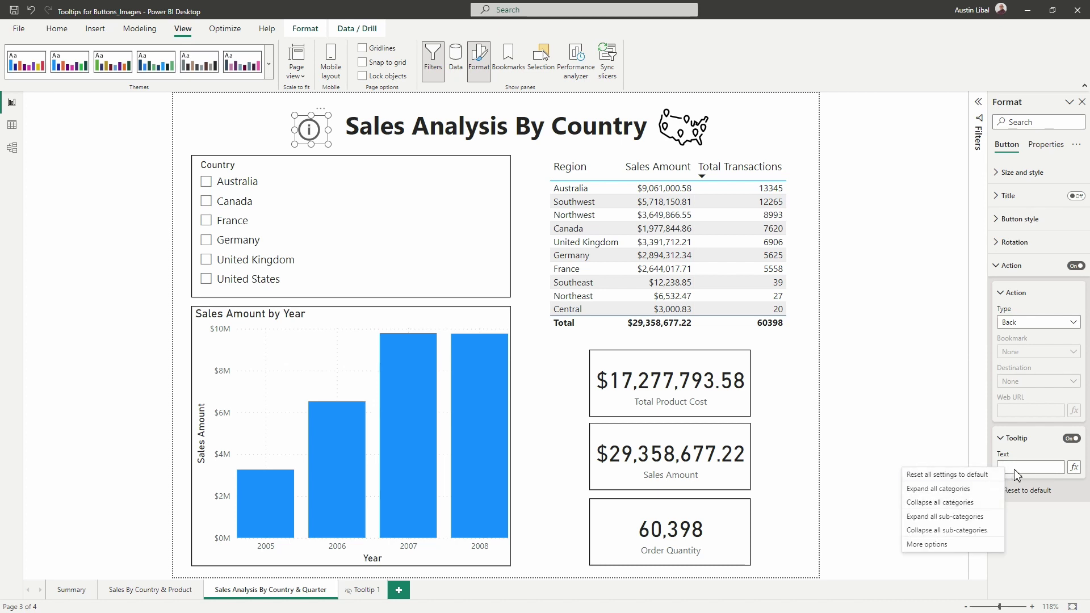
pyautogui.click(1017, 468)
pyautogui.hotkey('ctrl', 'v')
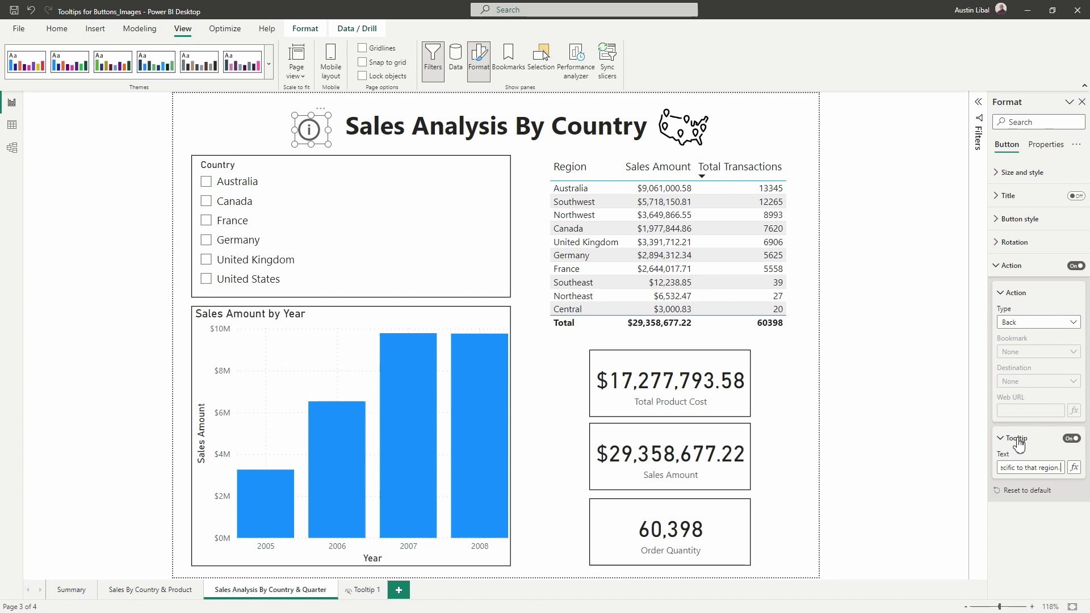
pyautogui.click(1018, 445)
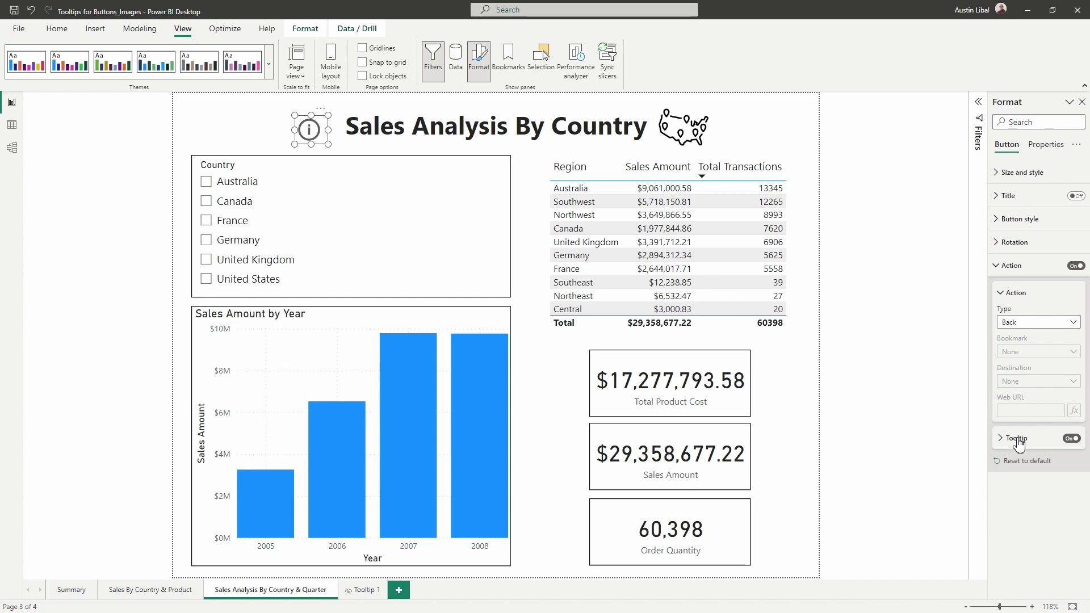
pyautogui.click(1015, 293)
pyautogui.click(1013, 276)
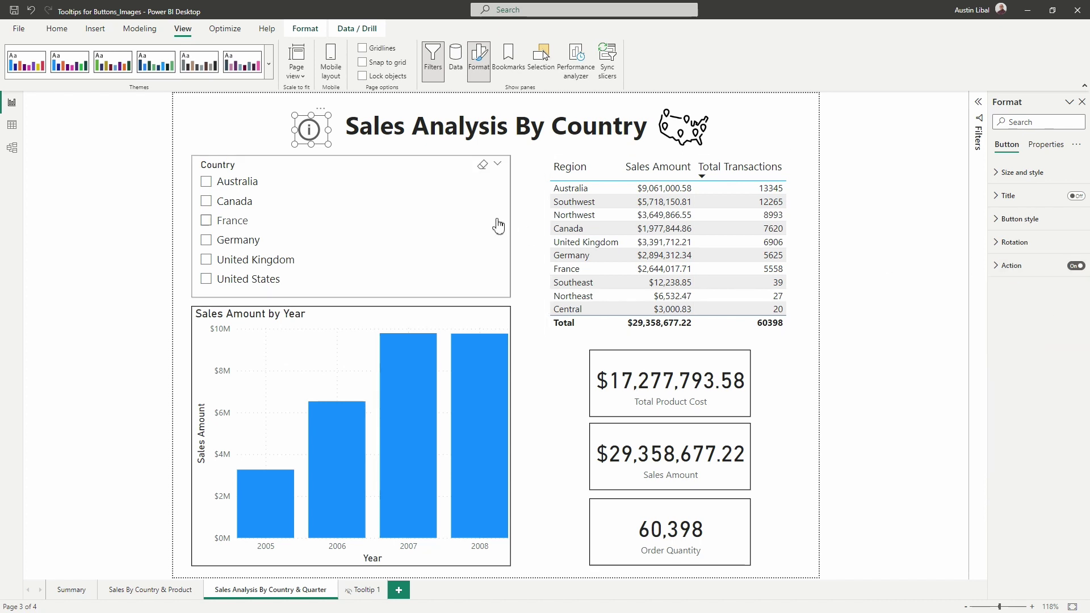
# Step: Confirm the info icon shows its Adventure Works welcome tooltip on hover
pyautogui.moveTo(308, 130)
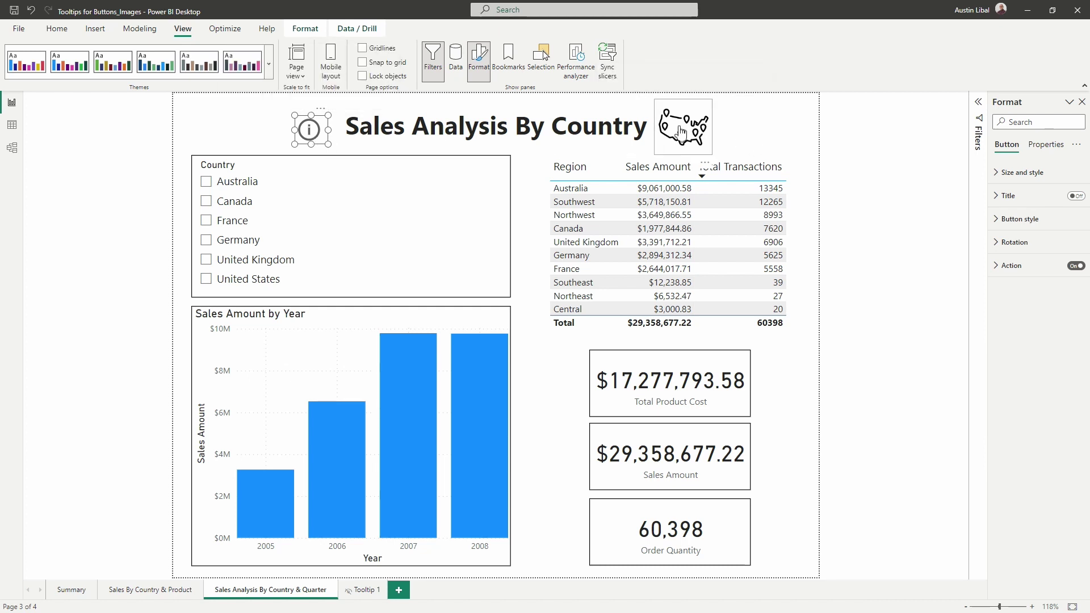
pyautogui.click(741, 141)
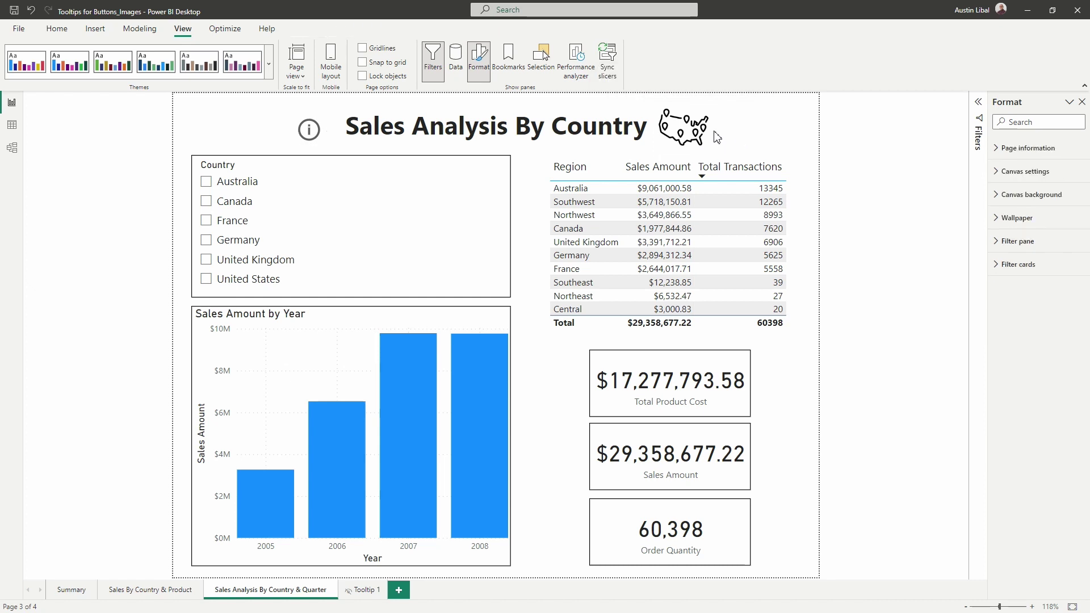
pyautogui.click(711, 139)
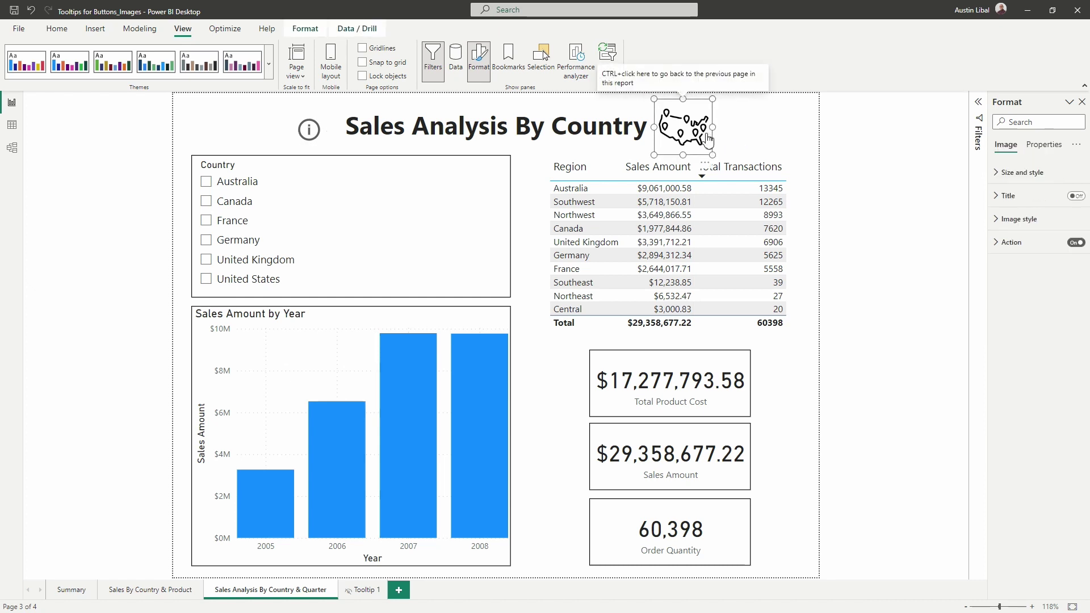
pyautogui.click(1032, 246)
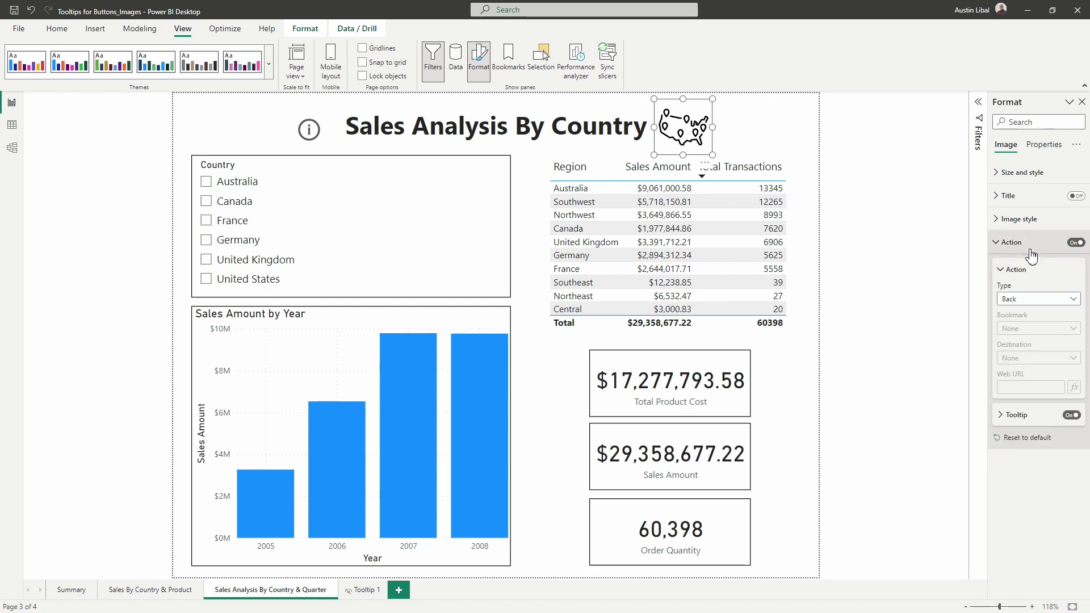
pyautogui.click(1017, 415)
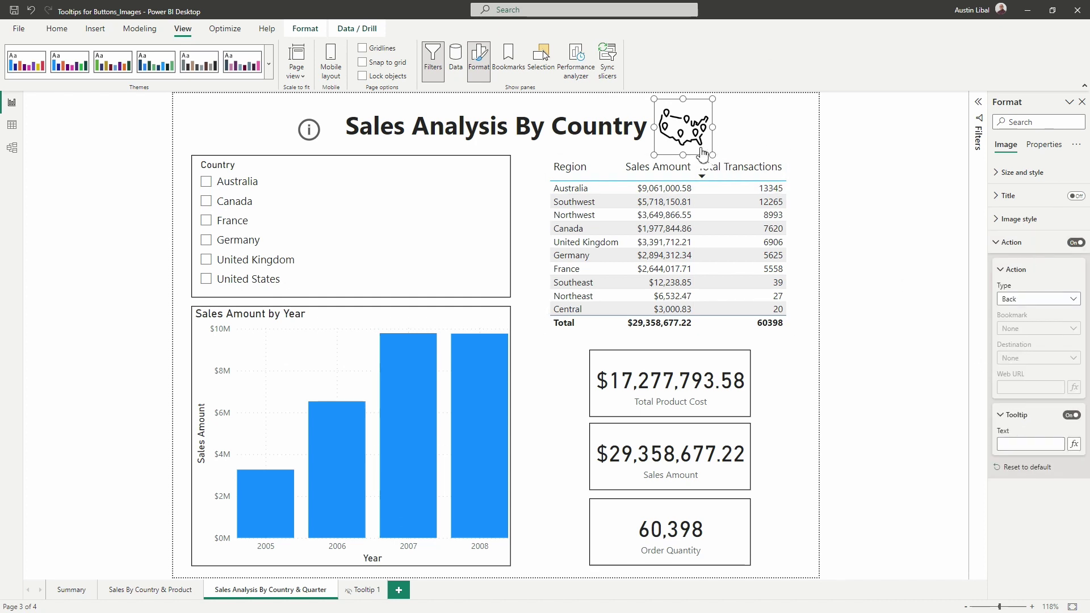
pyautogui.moveTo(705, 152)
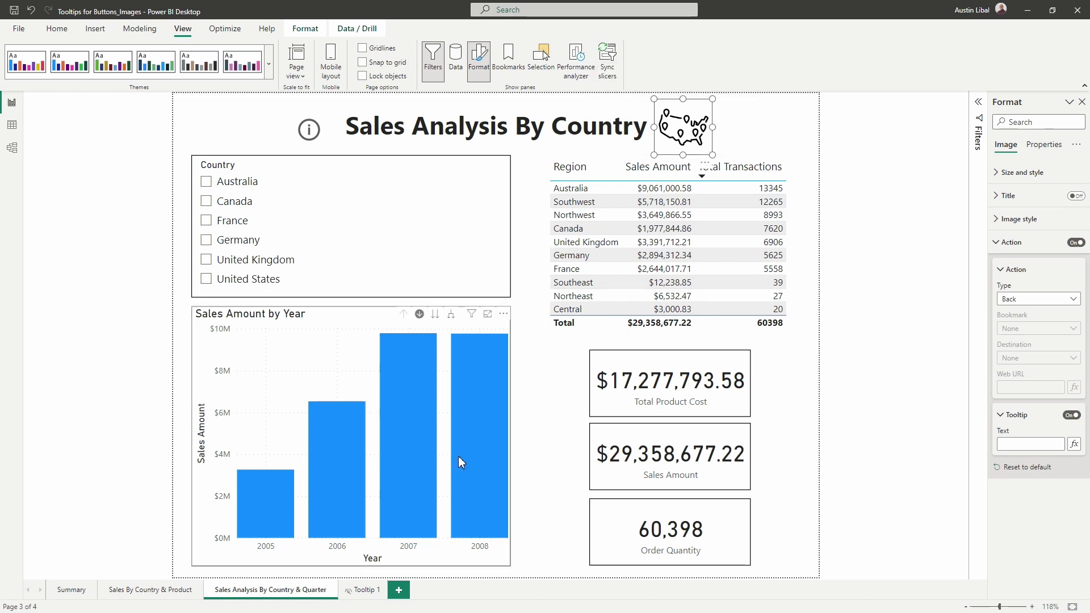
pyautogui.moveTo(460, 461)
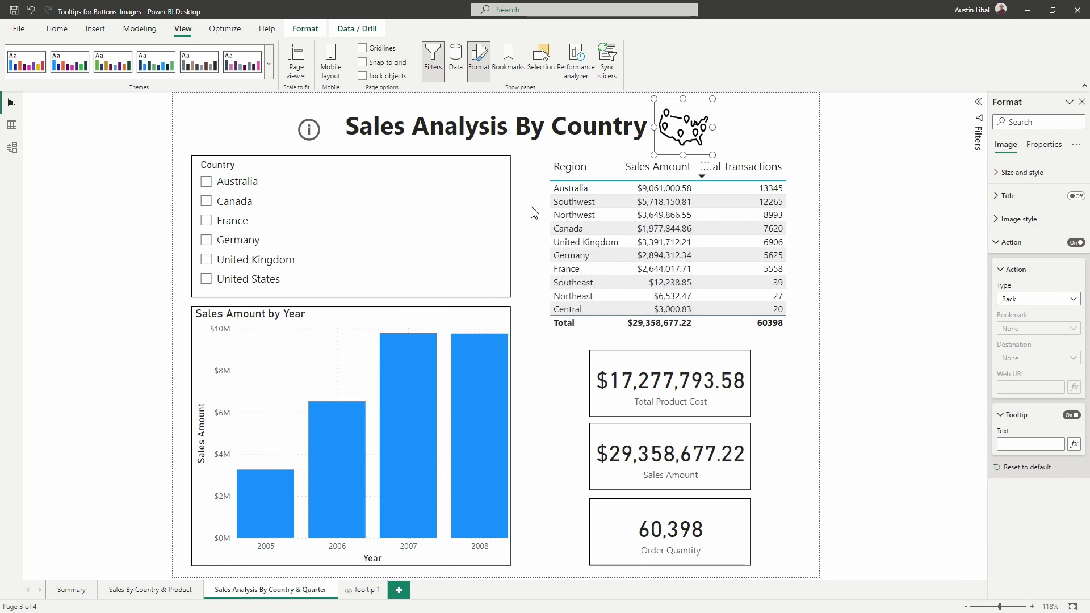
pyautogui.click(741, 117)
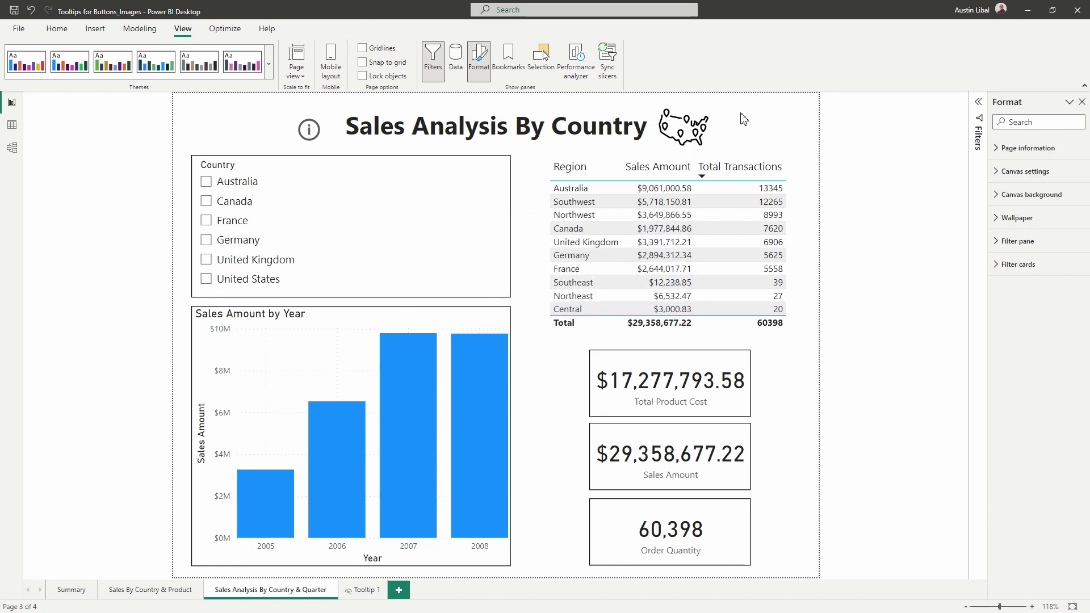
# Step: Create a new page named 'Tooltip Map' and set it to Hide Page
pyautogui.click(399, 590)
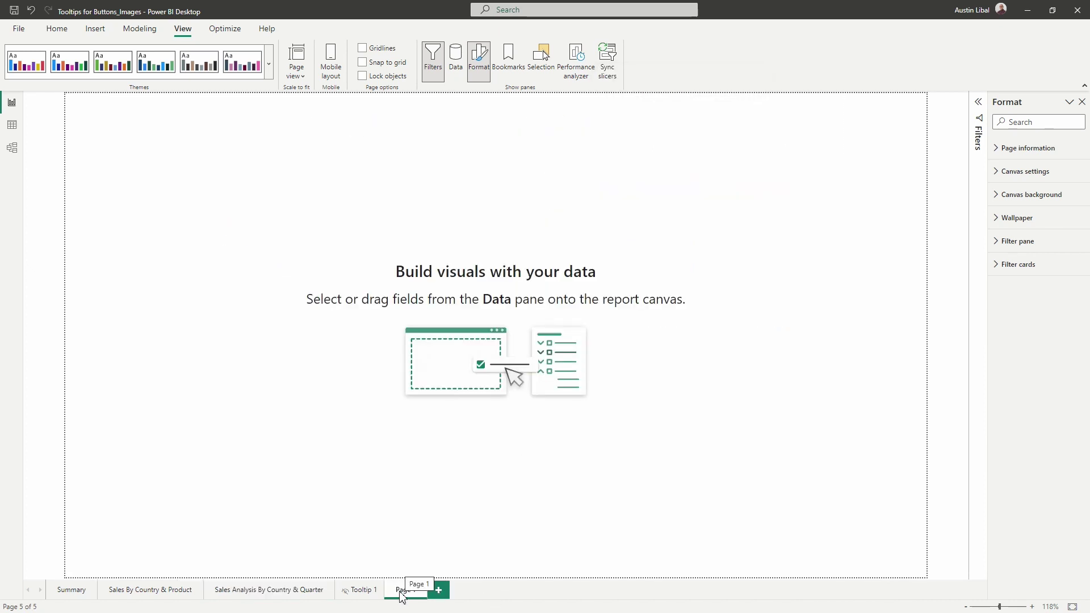
pyautogui.doubleClick(404, 592)
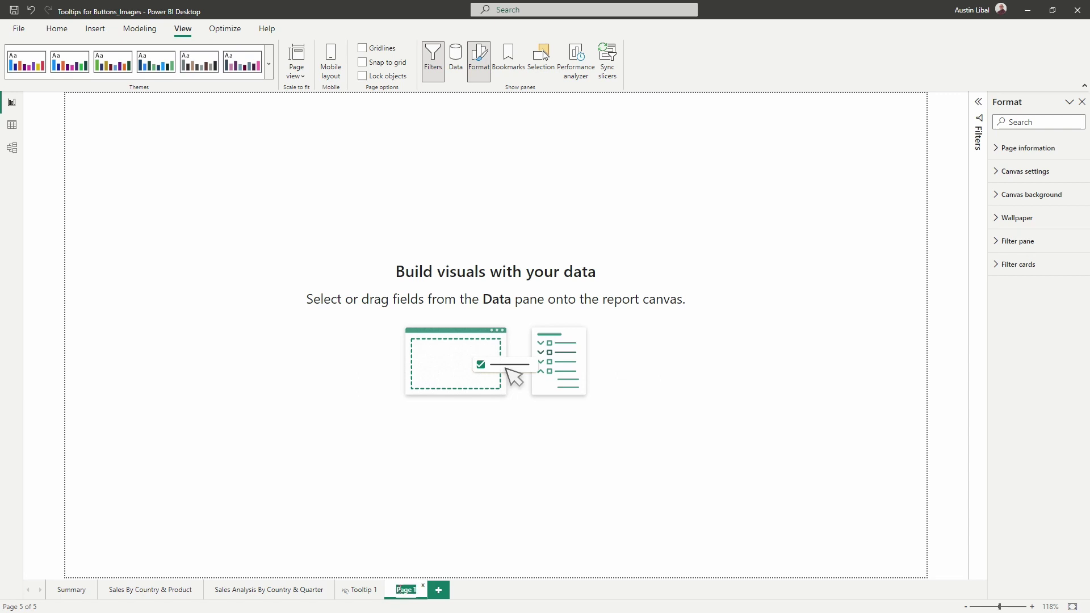
pyautogui.write('To')
pyautogui.write('oltip M')
pyautogui.write('ap')
pyautogui.click(418, 543)
pyautogui.rightClick(416, 593)
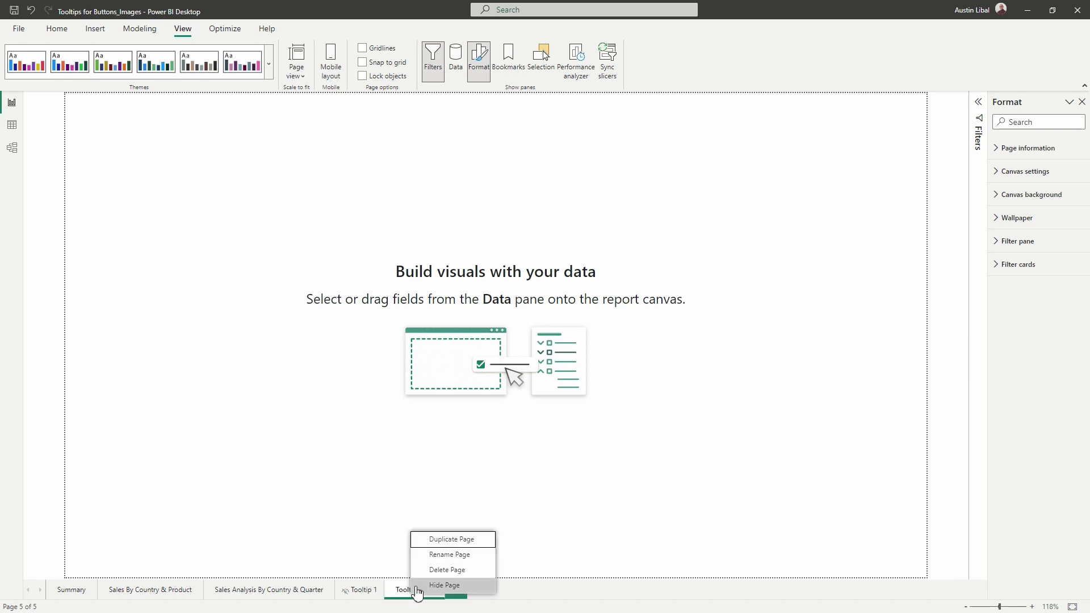
pyautogui.click(418, 589)
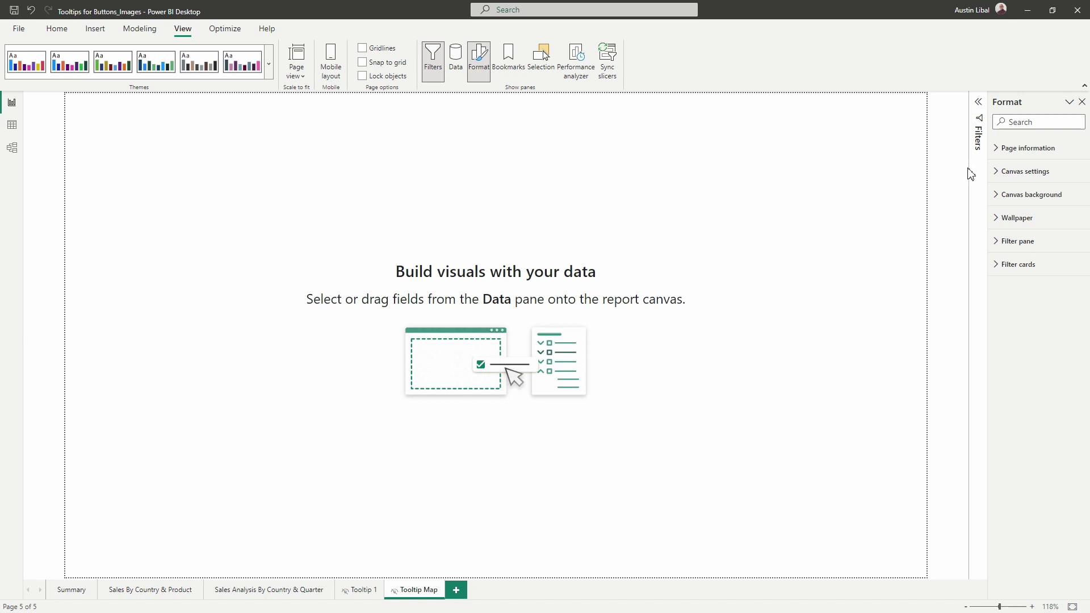
# Step: Set Page information > Page type to Tooltip on the Tooltip Map page
pyautogui.click(1003, 160)
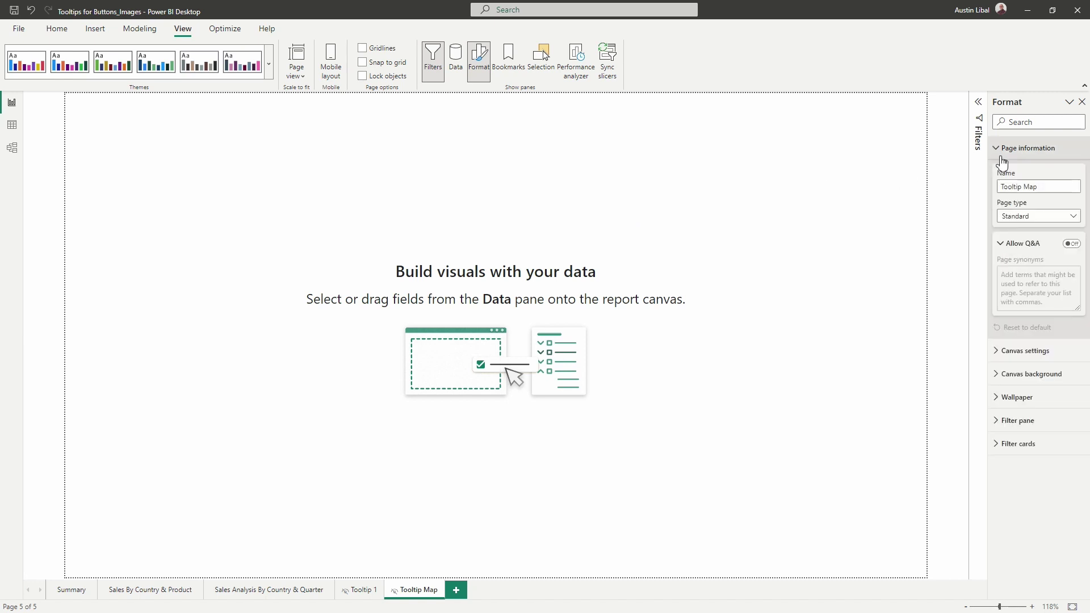
pyautogui.click(1045, 221)
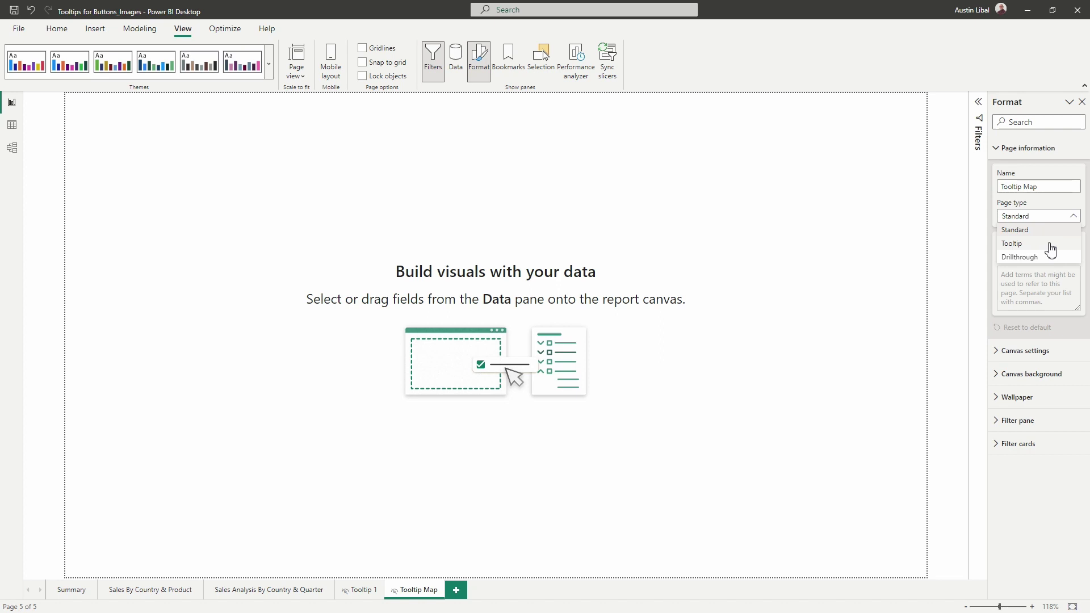
pyautogui.click(1050, 248)
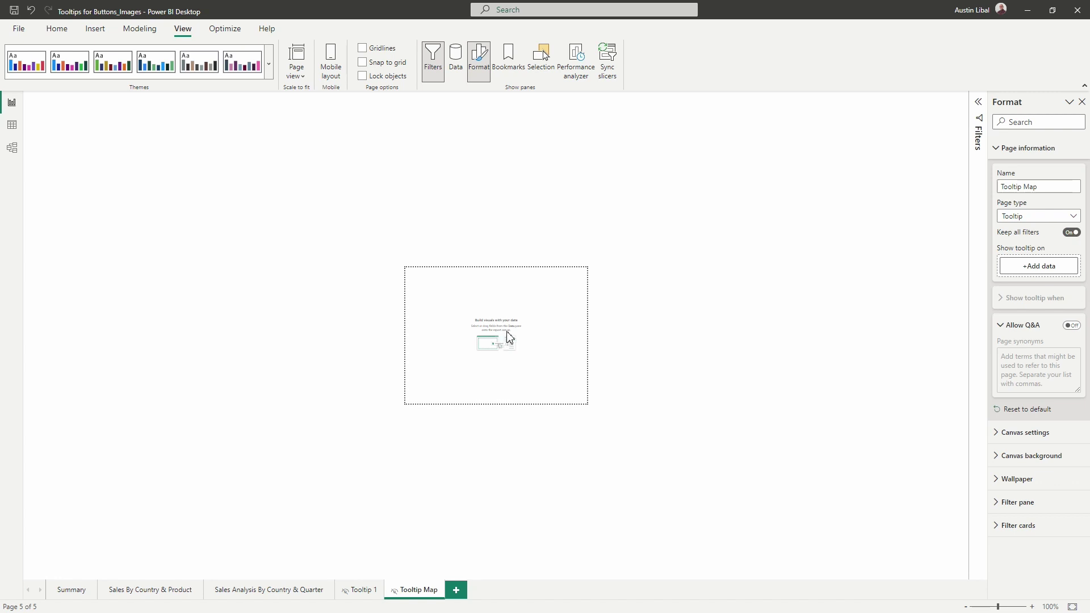
# Step: Set the canvas type to Custom with width 450 px and height 240 px
pyautogui.click(1047, 161)
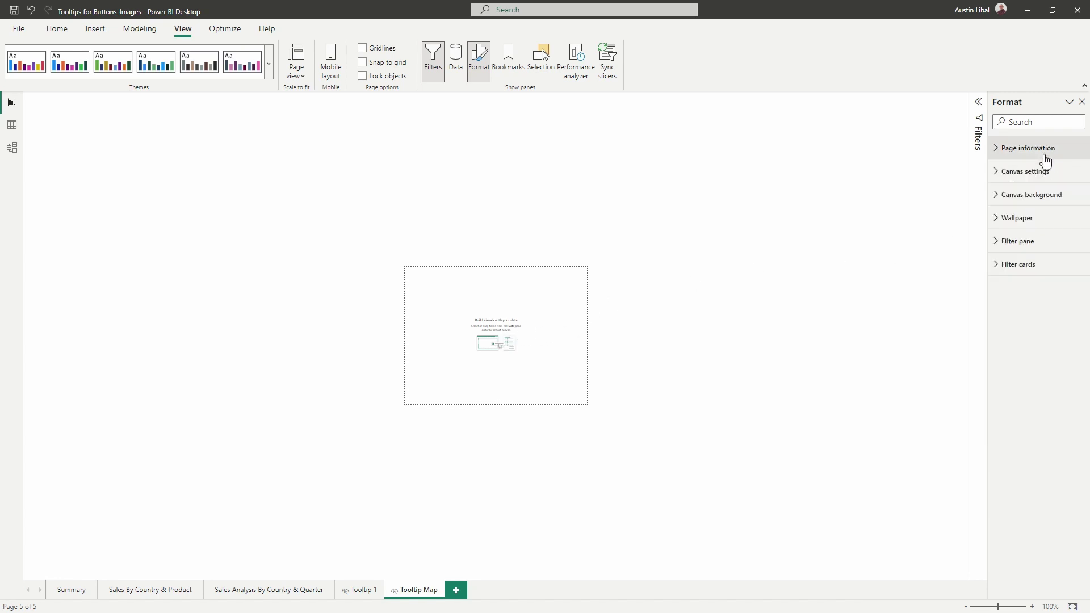
pyautogui.click(1038, 176)
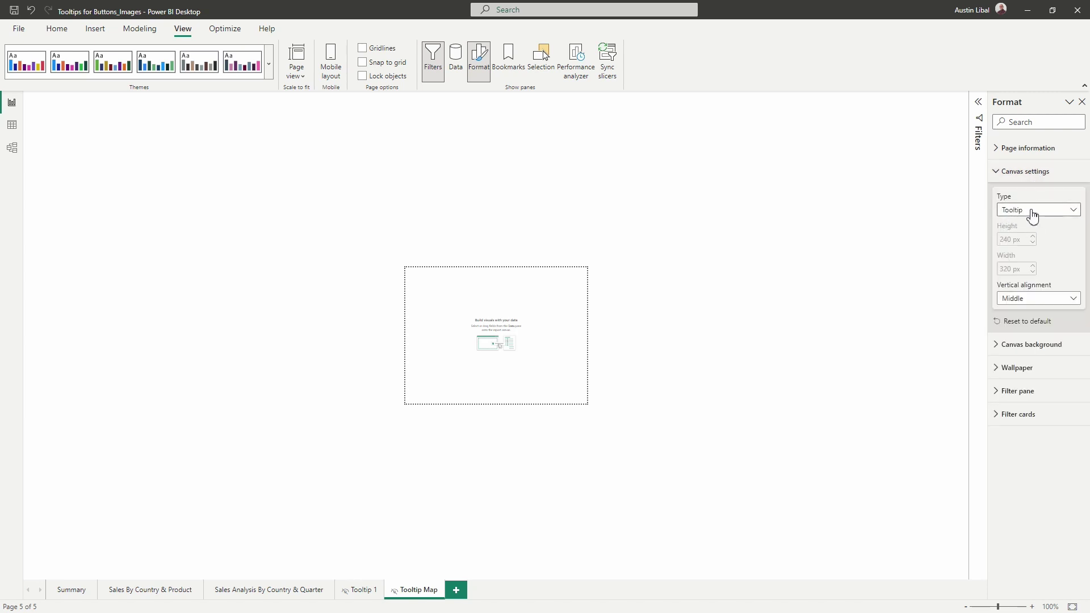
pyautogui.click(1072, 211)
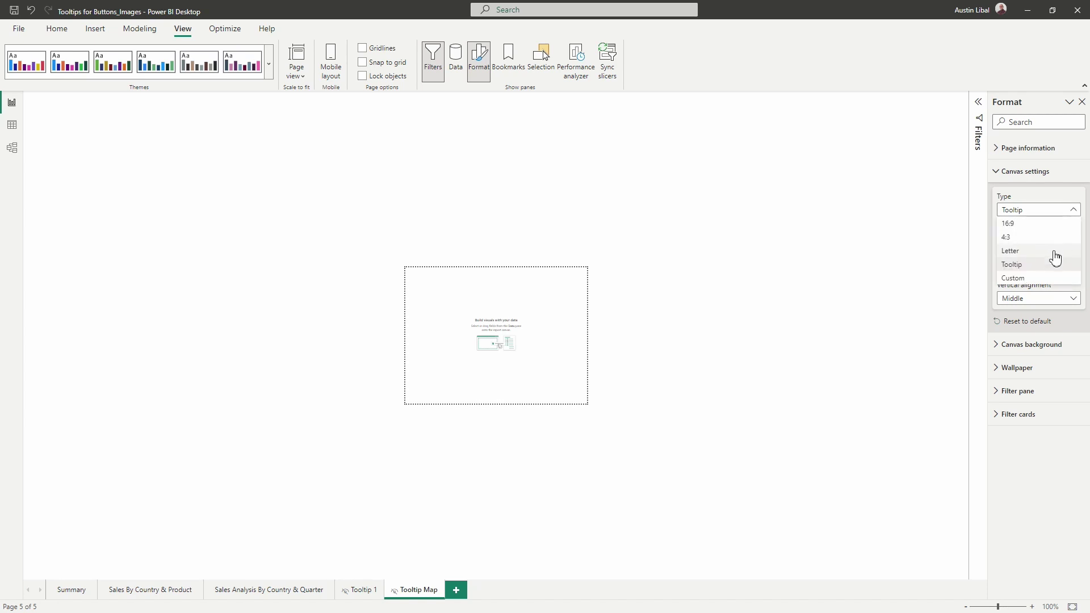
pyautogui.click(1046, 279)
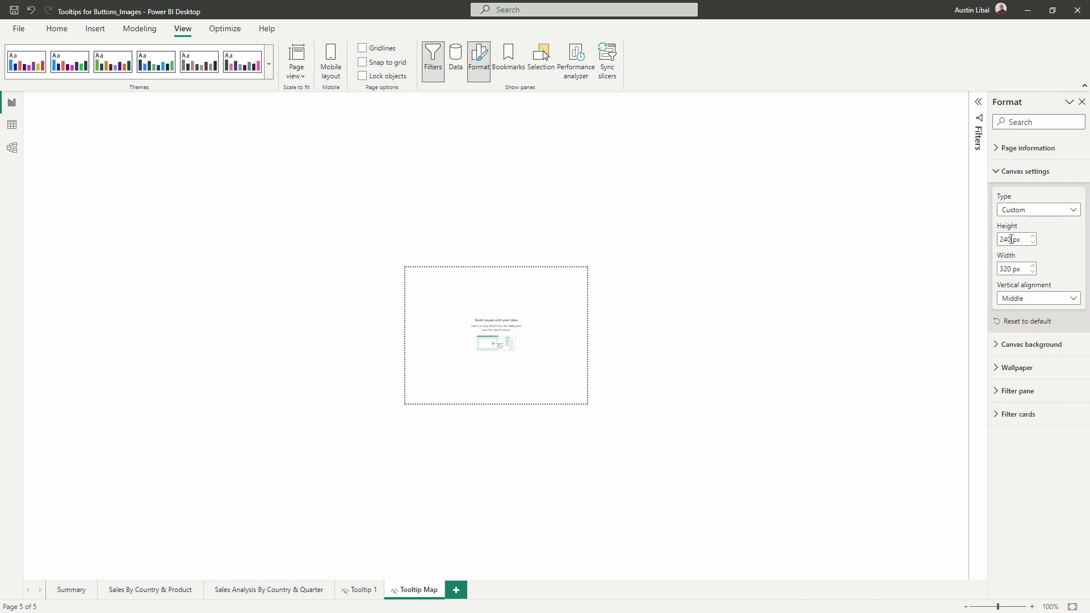
pyautogui.doubleClick(1012, 269)
pyautogui.write('450')
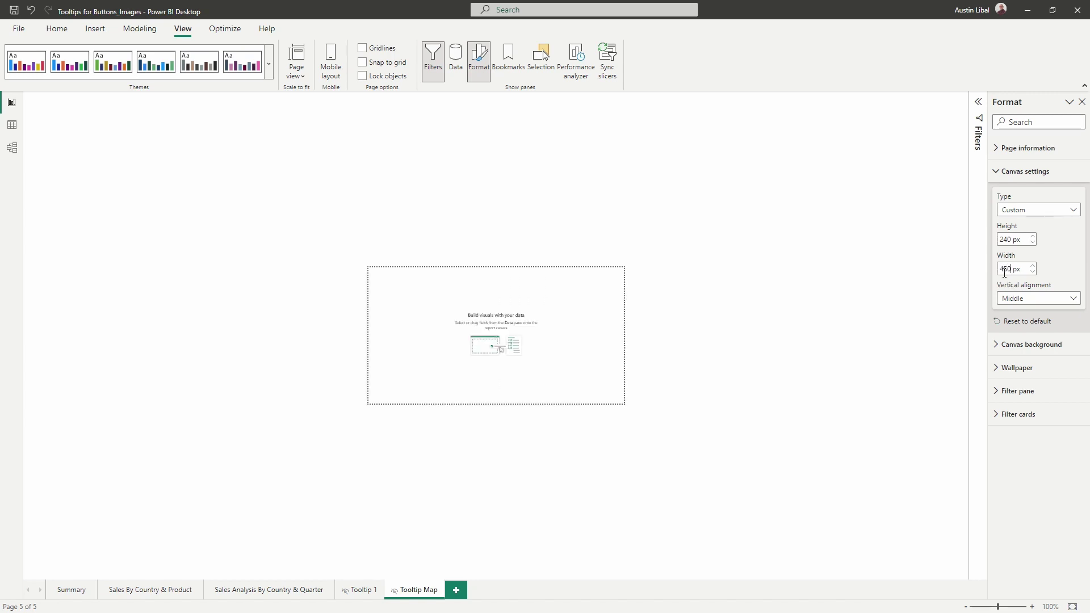
pyautogui.click(1009, 174)
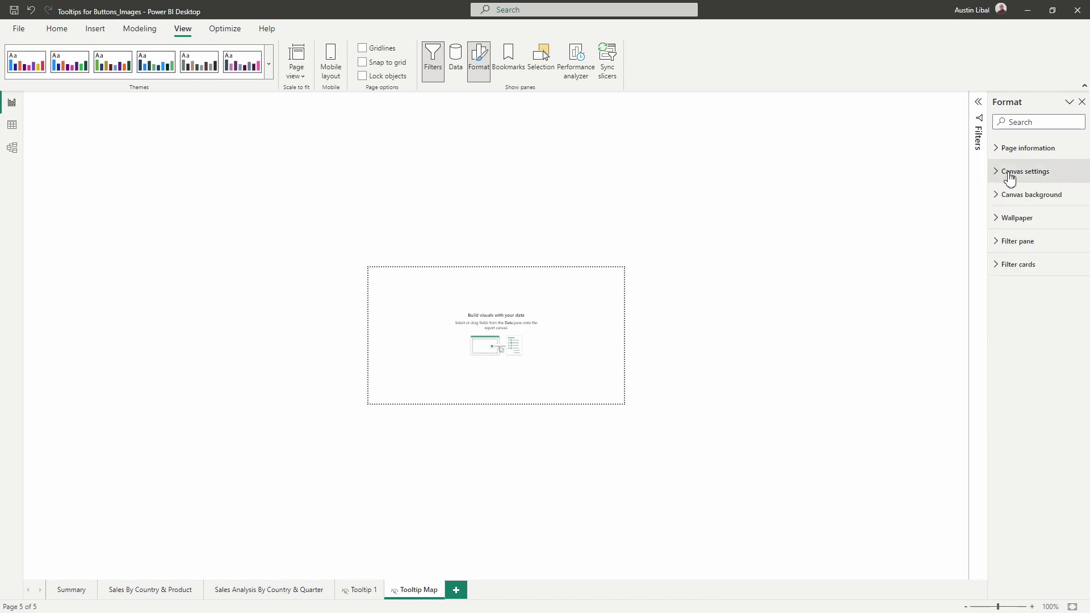
# Step: Add a new visual from the canvas context menu and make it a Donut chart
pyautogui.rightClick(573, 335)
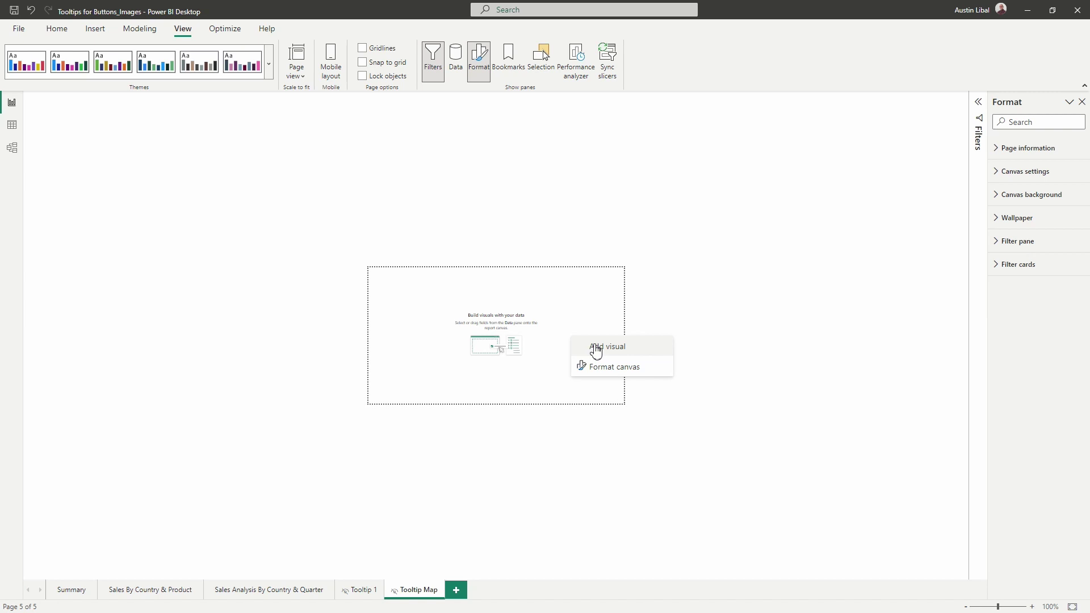
pyautogui.click(591, 325)
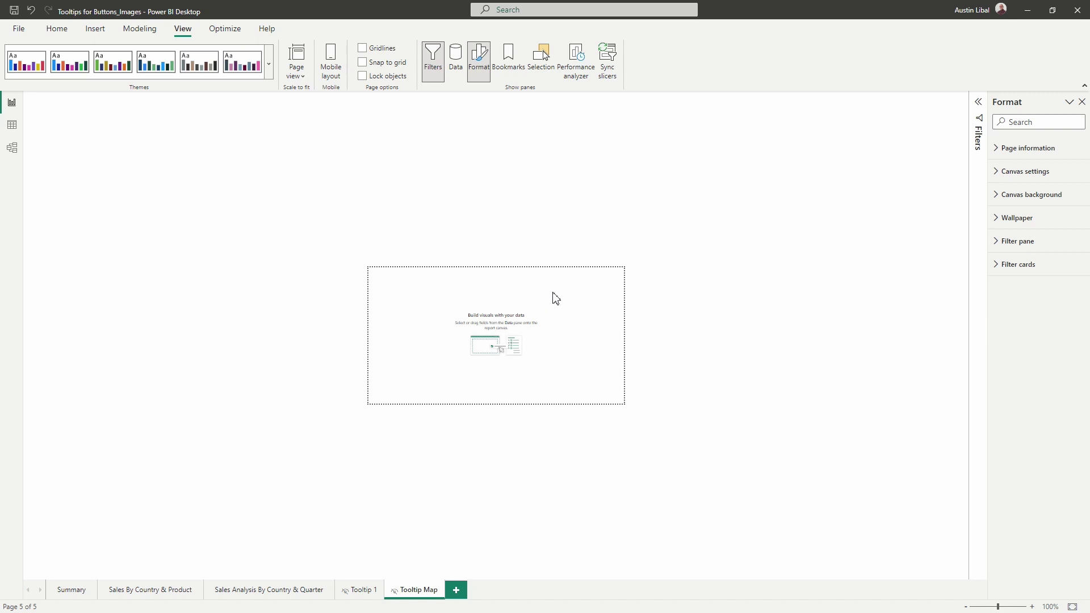
pyautogui.rightClick(559, 305)
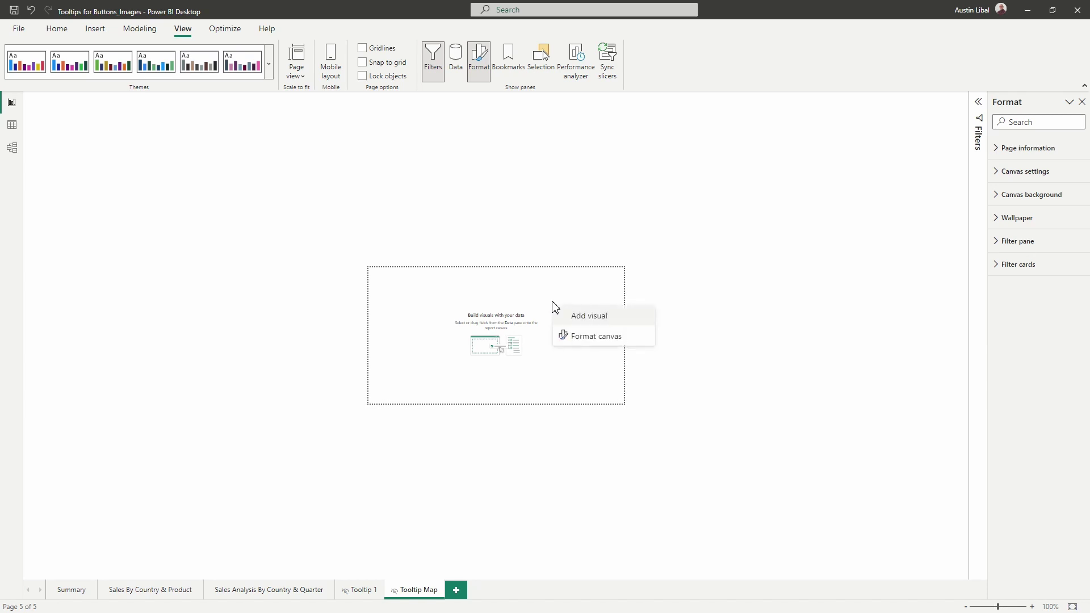
pyautogui.click(581, 321)
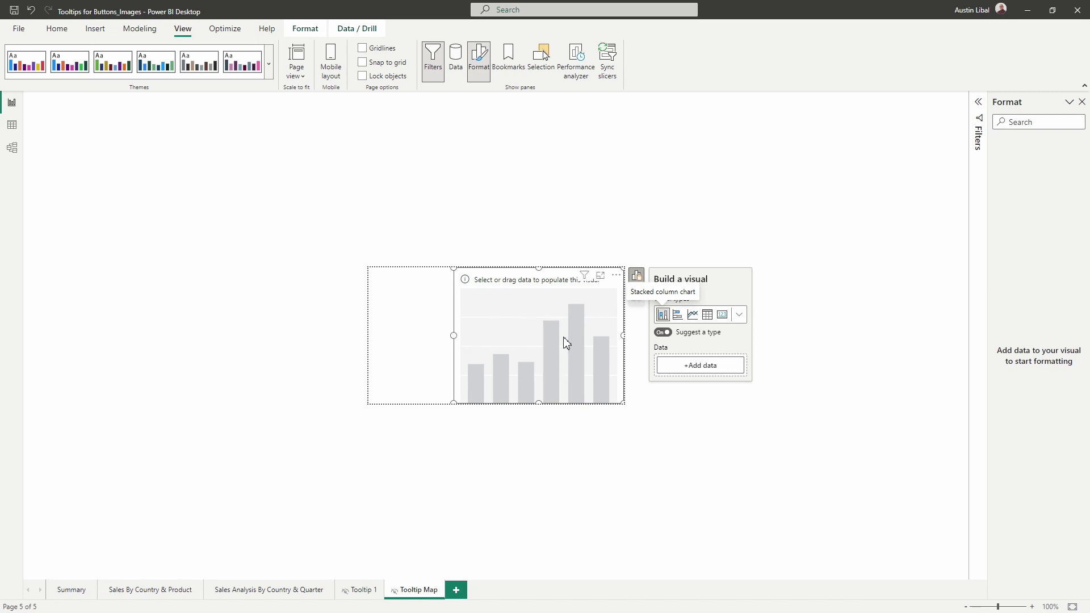
pyautogui.click(741, 317)
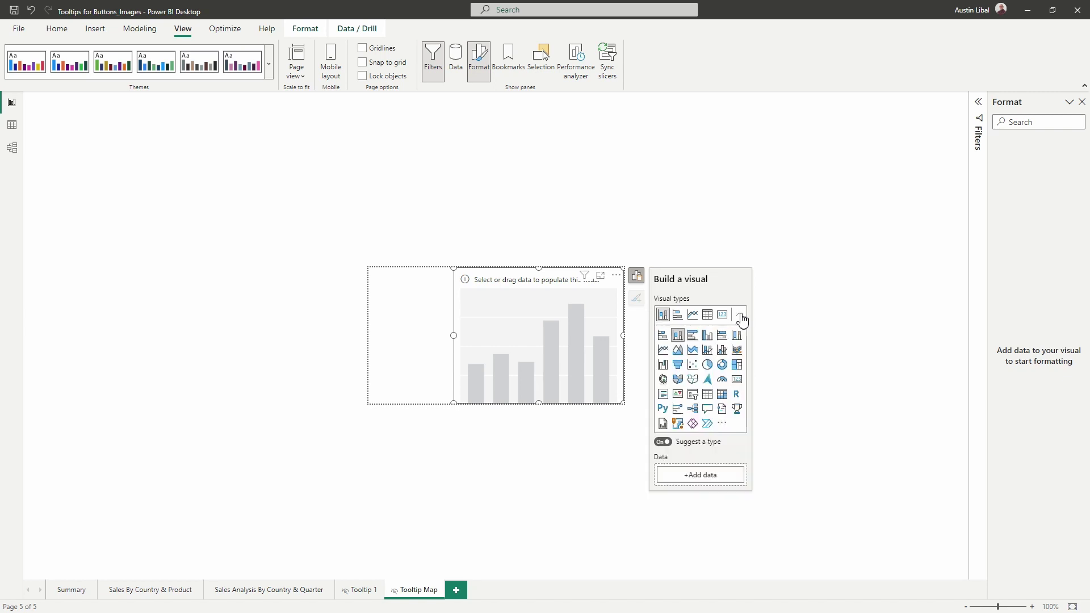
pyautogui.click(723, 366)
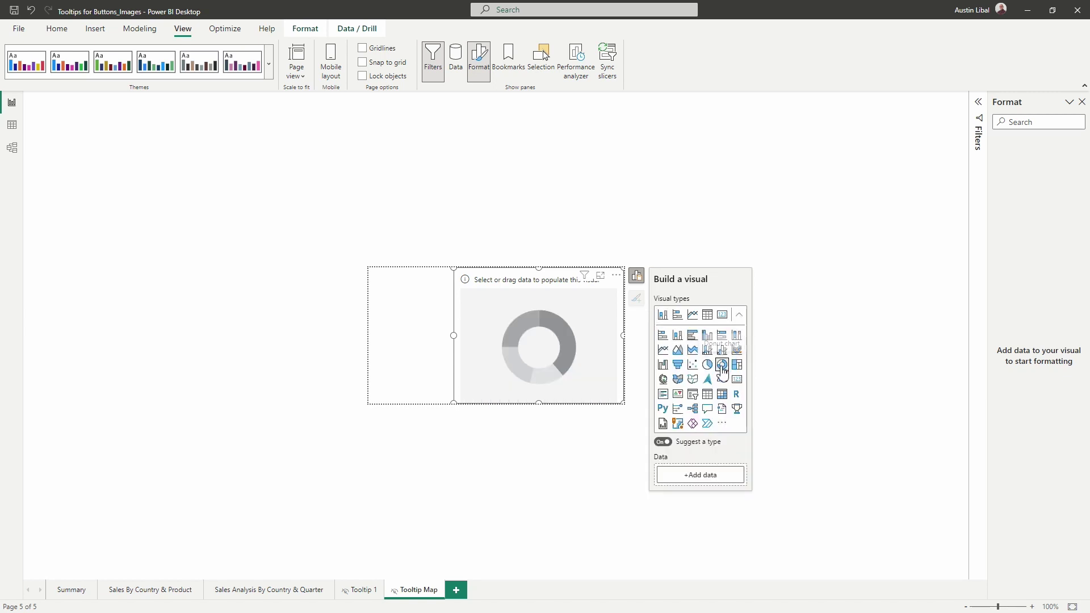
pyautogui.click(739, 482)
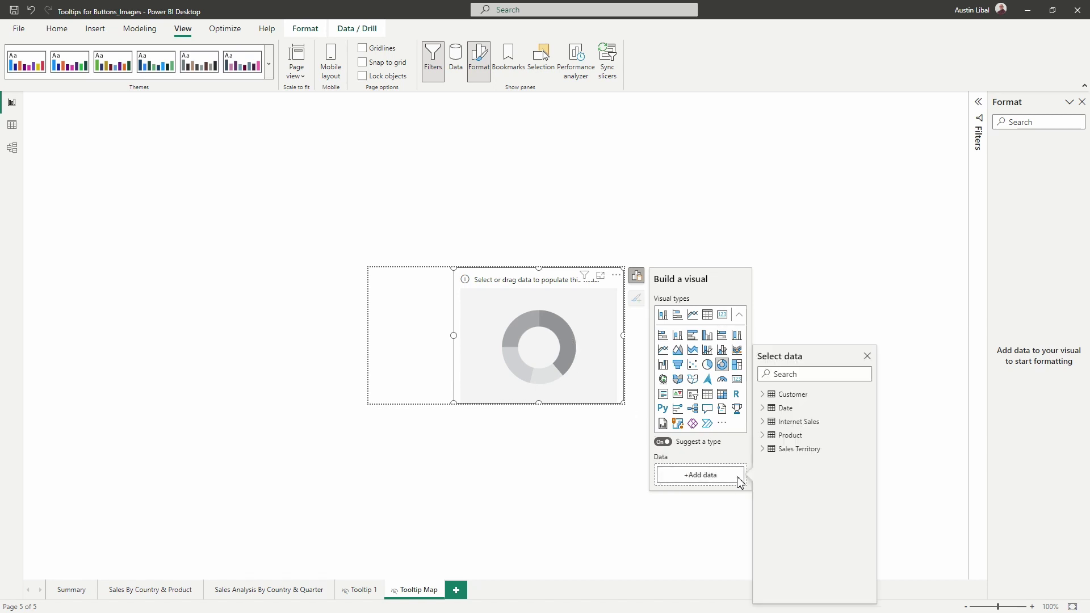
# Step: Add Internet Sales > Sales Amount and Sales Territory > Country to the chart
pyautogui.click(765, 425)
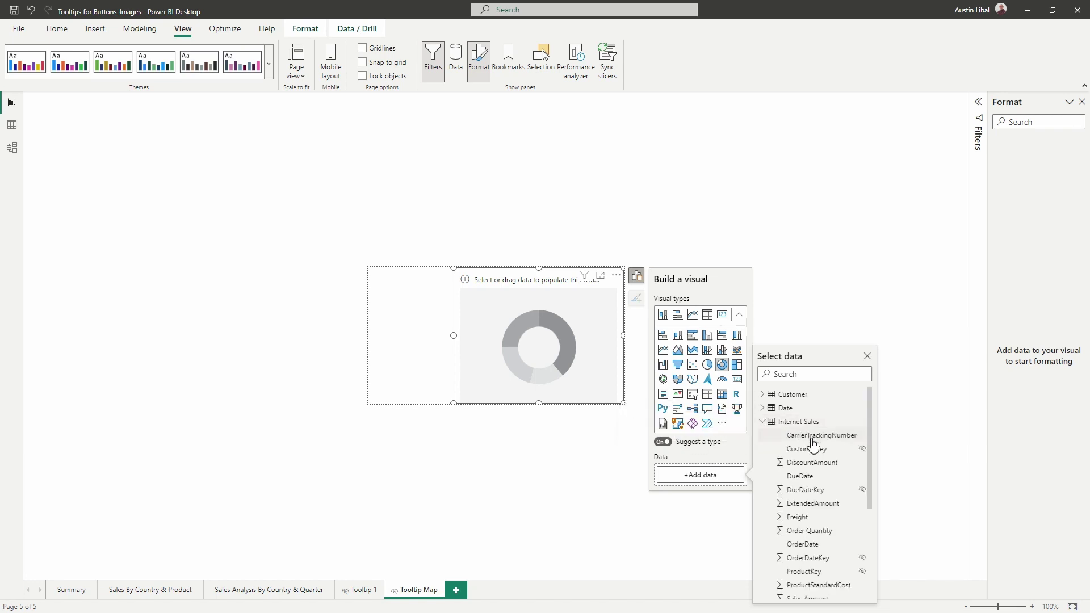
pyautogui.scroll(-2, 812, 445)
pyautogui.scroll(-2, 806, 452)
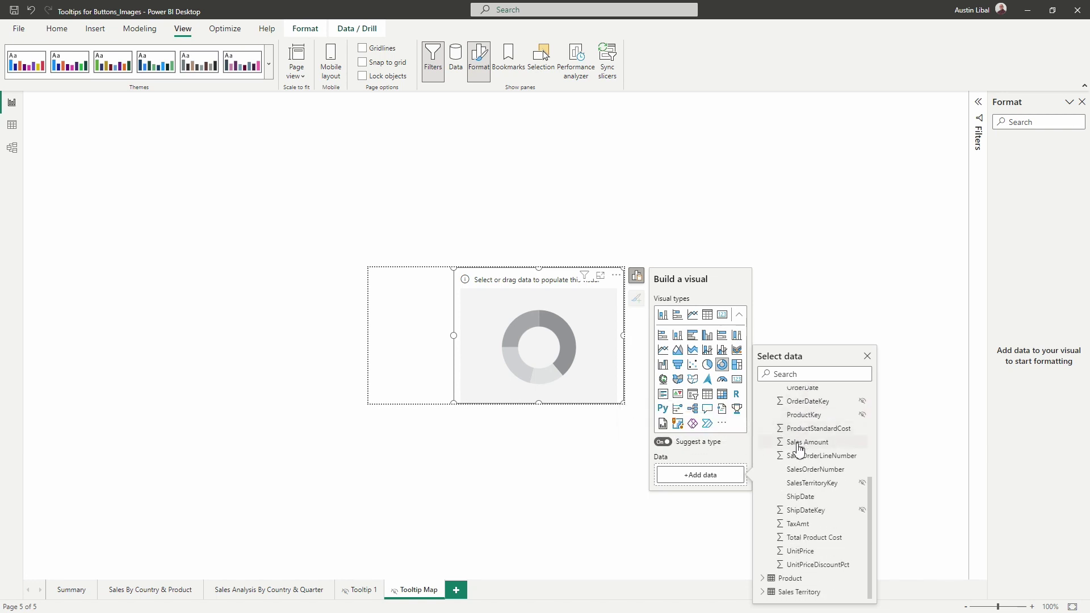
pyautogui.click(796, 443)
pyautogui.click(693, 494)
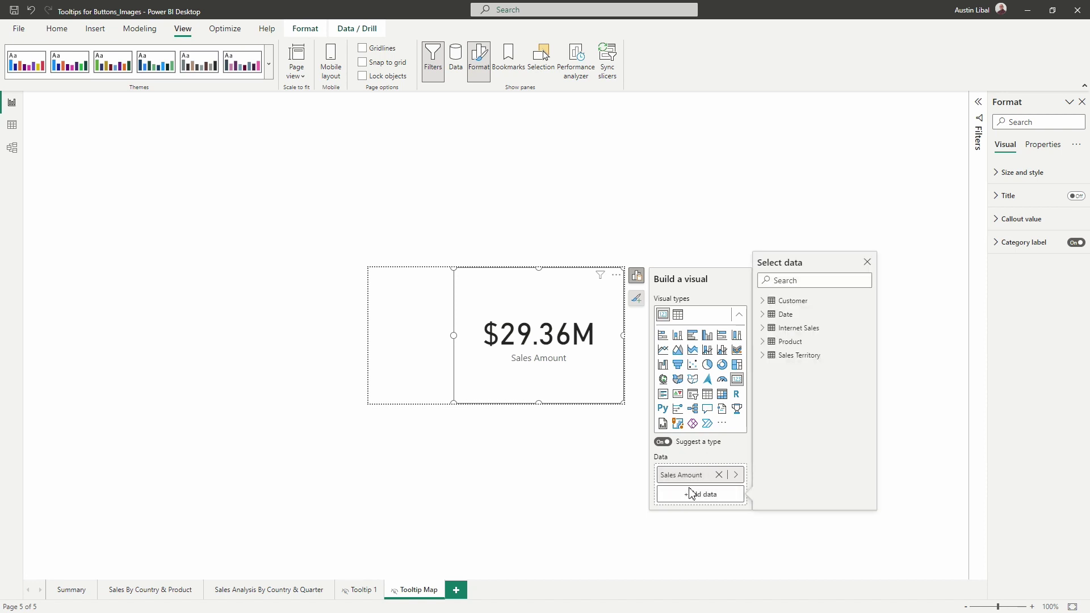
pyautogui.click(763, 355)
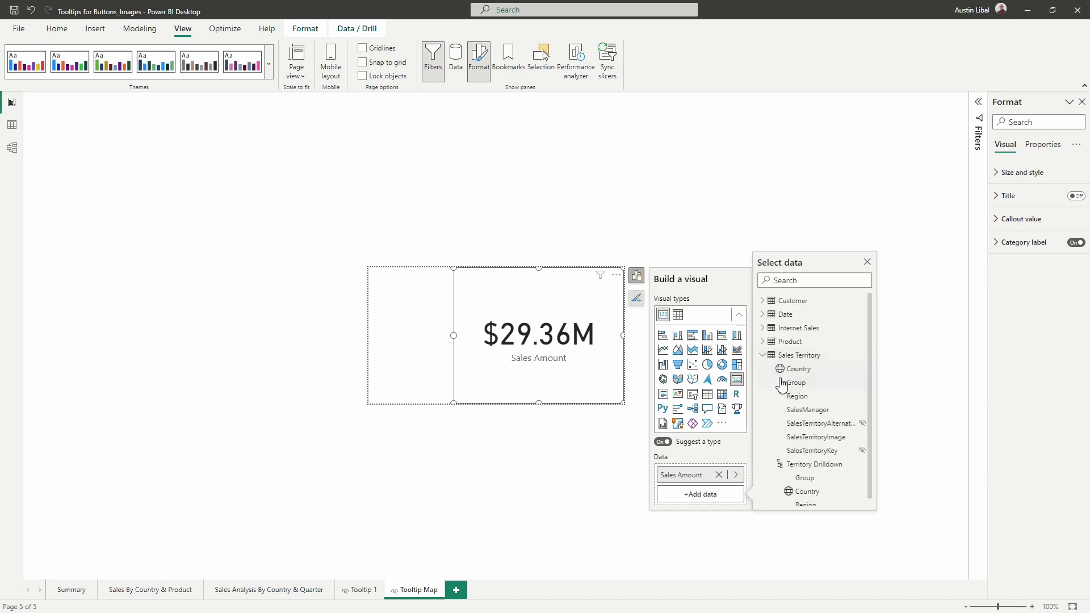
pyautogui.click(795, 369)
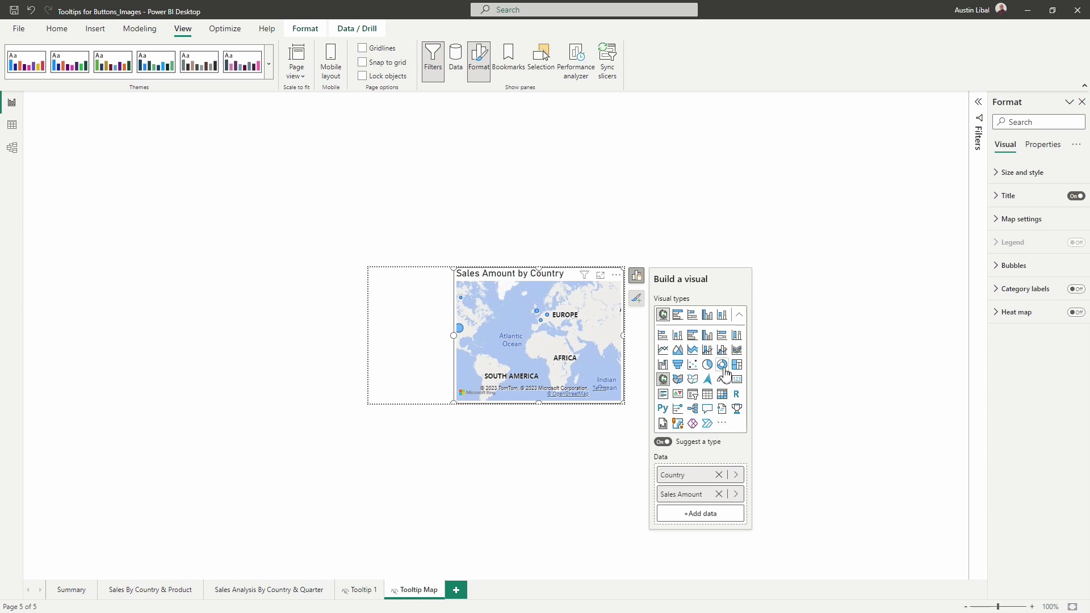
# Step: Turn off Suggest a type, restore the Donut chart, and stretch it to the left edge
pyautogui.click(663, 443)
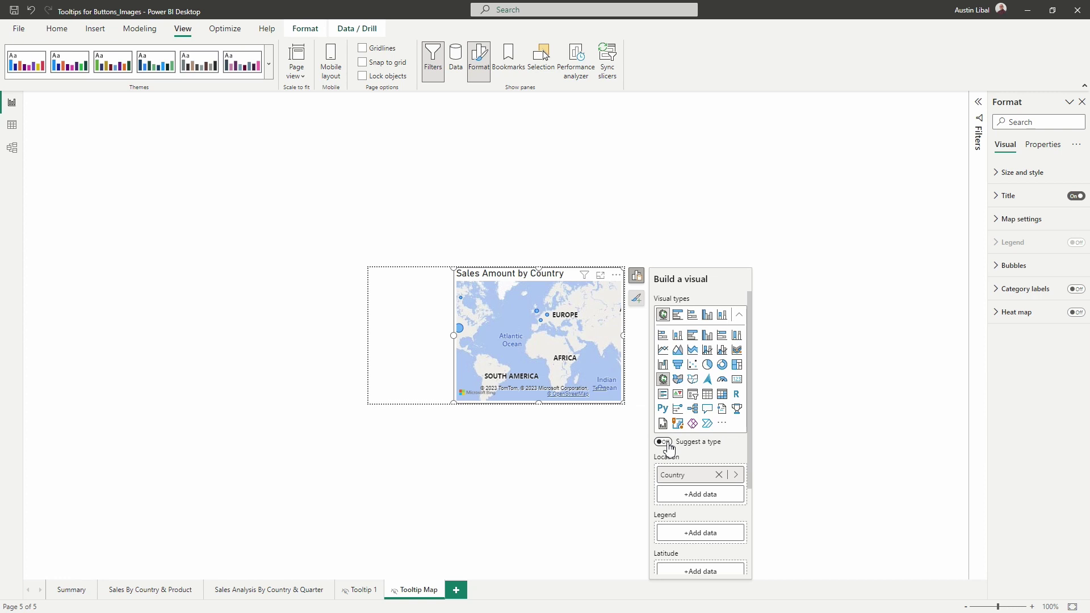
pyautogui.click(723, 365)
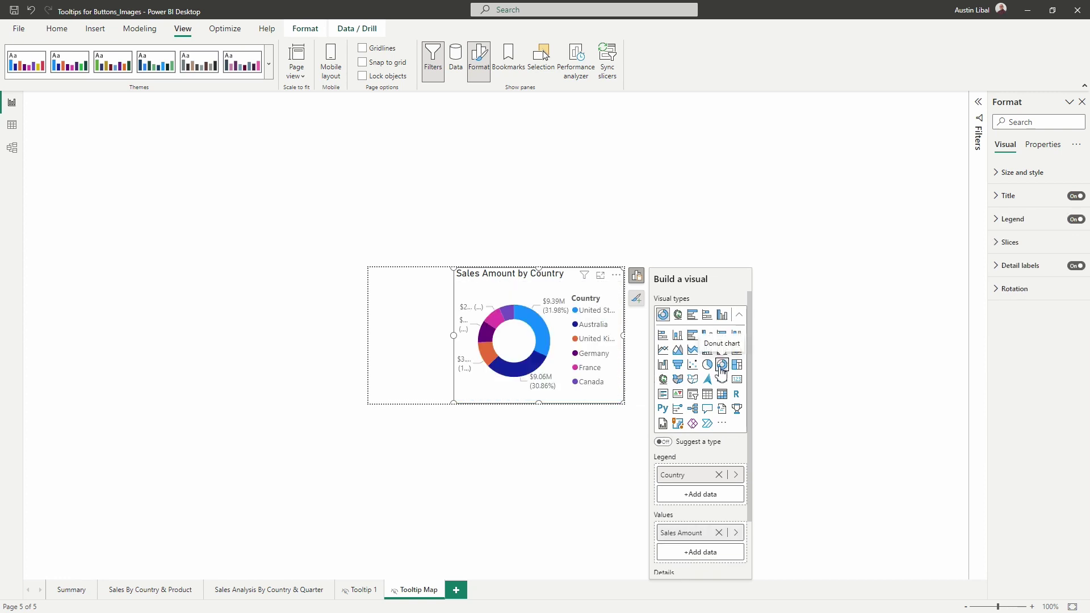
pyautogui.scroll(-1, 712, 458)
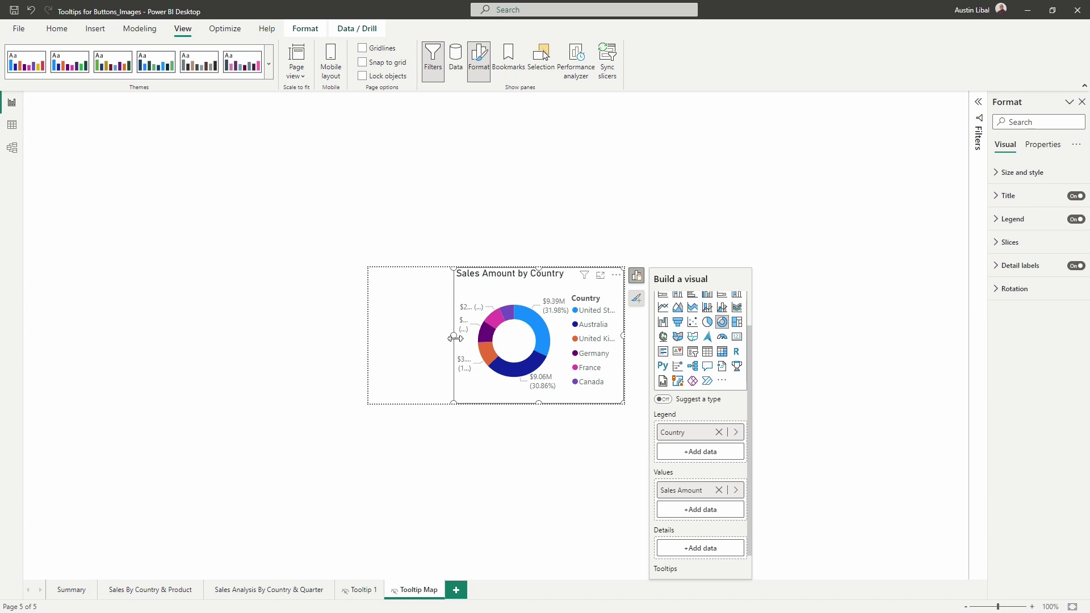
pyautogui.moveTo(454, 339); pyautogui.dragTo(370, 334)
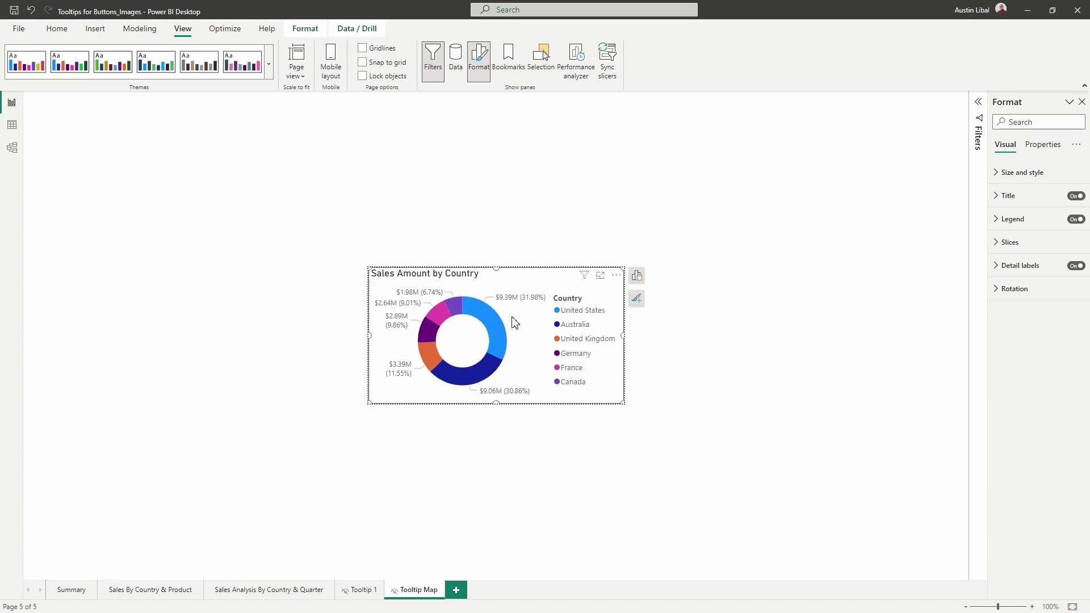
# Step: Go to the Sales Analysis By Country & Quarter page tab
pyautogui.moveTo(494, 331)
pyautogui.click(285, 594)
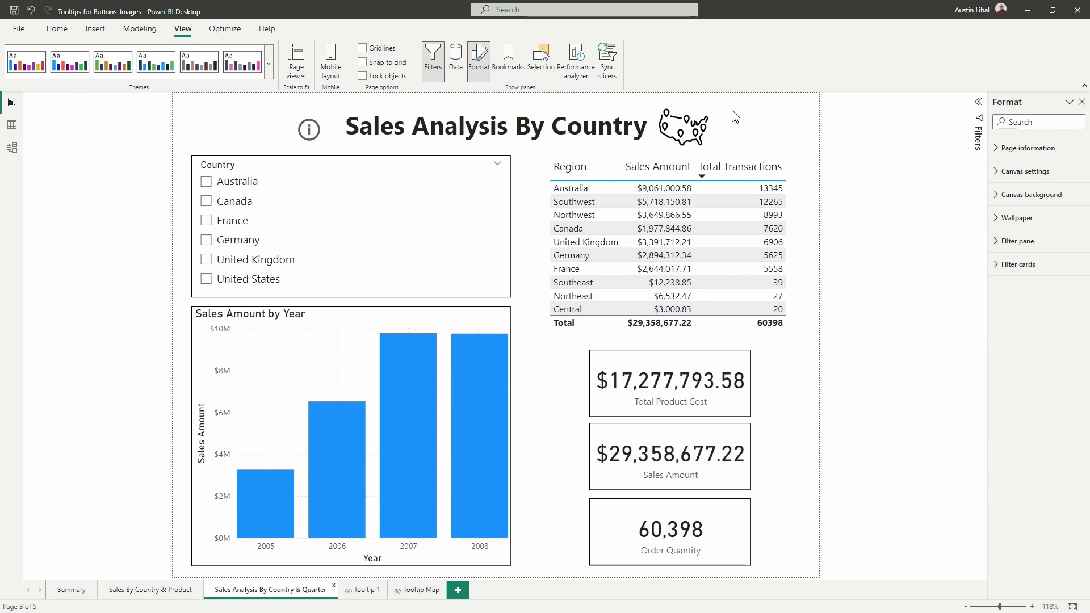
# Step: Show the Data pane and open the Sales Territory table's options menu
pyautogui.click(455, 56)
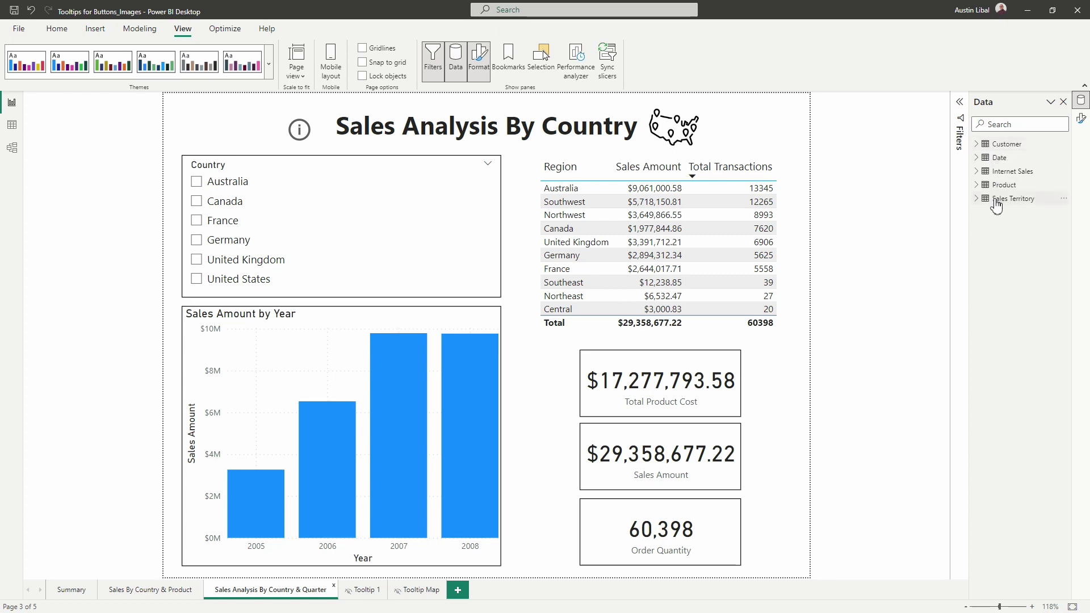
pyautogui.moveTo(998, 207)
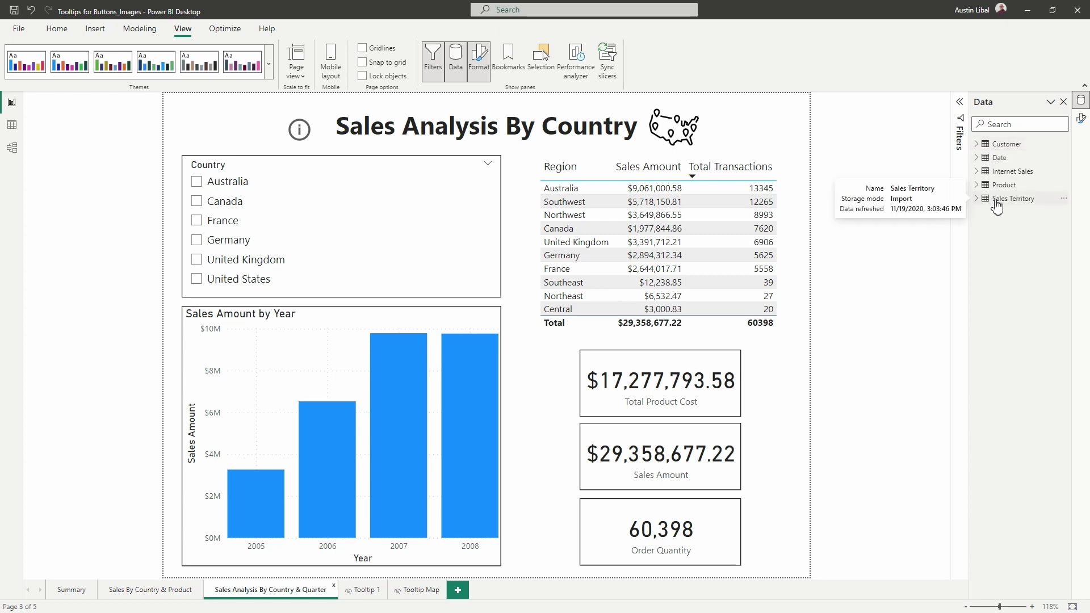
pyautogui.rightClick(1046, 200)
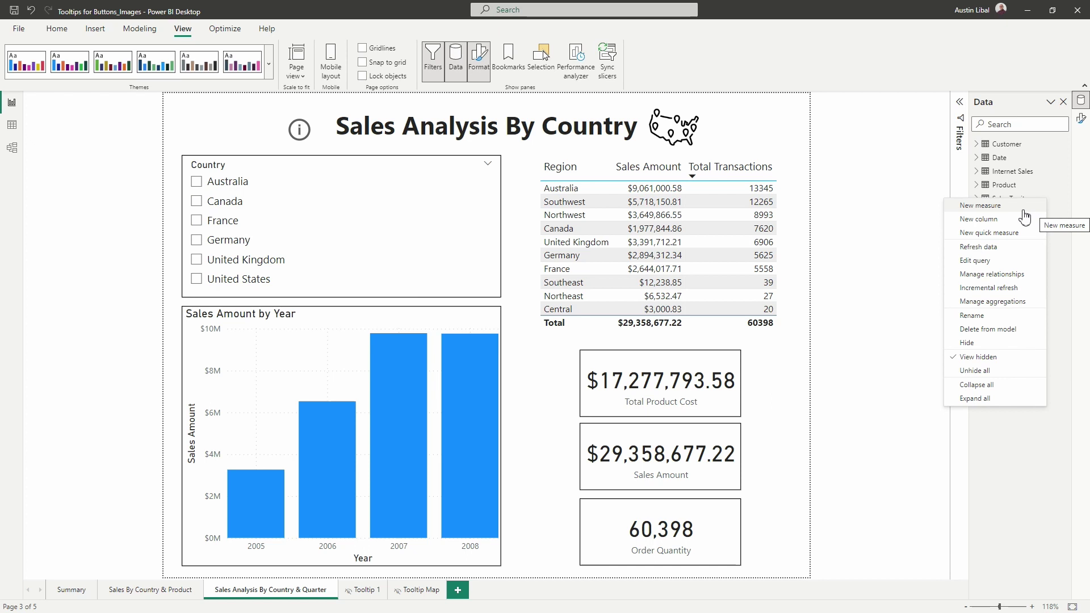
# Step: Create measure Tooltip Map = " " in Sales Territory, commented '//use for map image'
pyautogui.press('Escape')
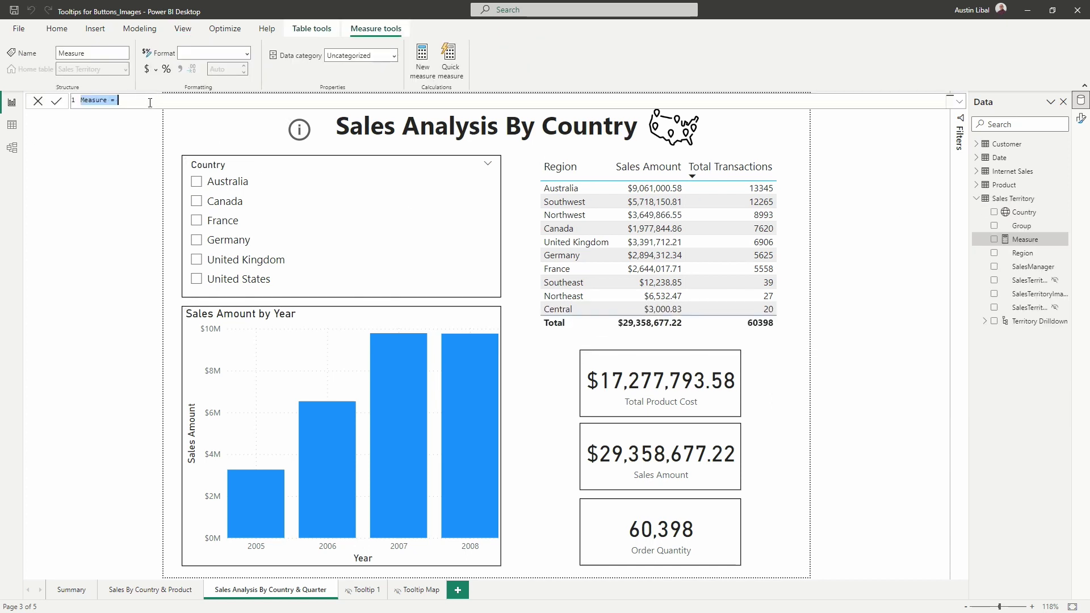
pyautogui.scroll(6, 150, 103)
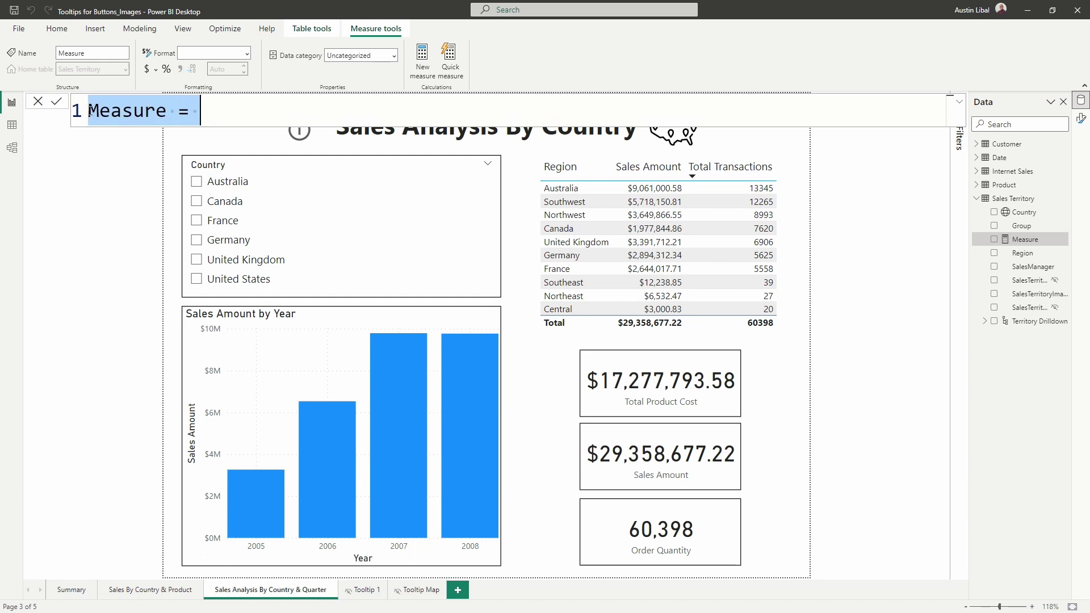
pyautogui.write('Tool')
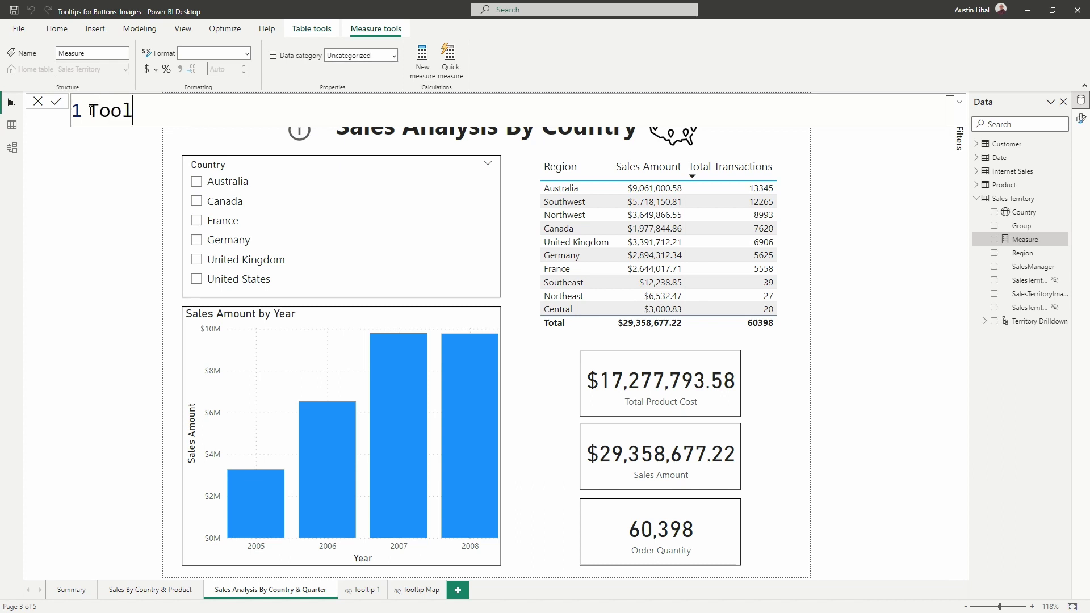
pyautogui.write('tip Map')
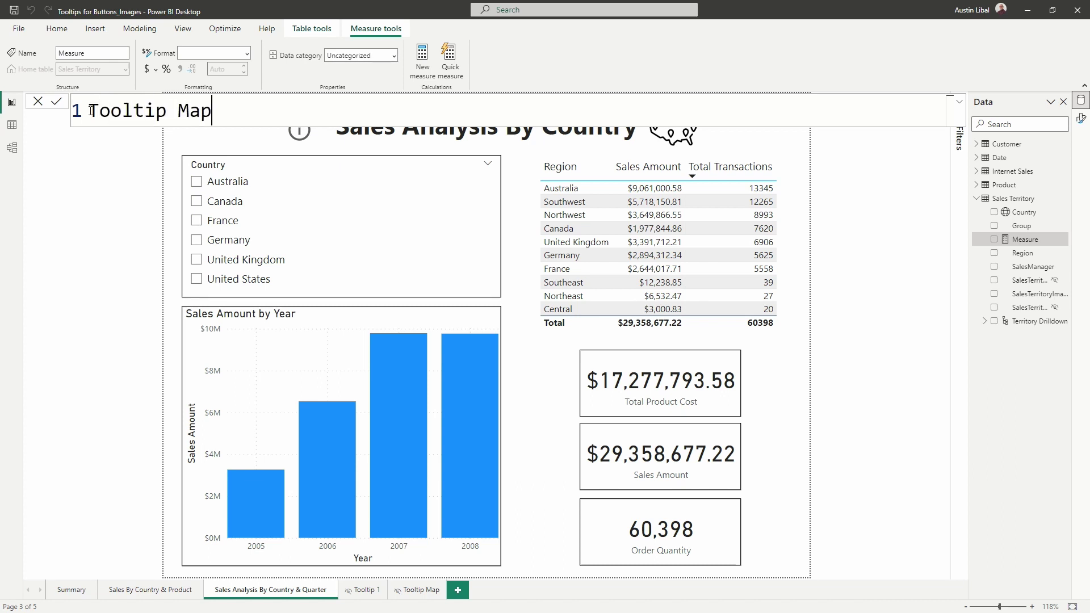
pyautogui.write(' = "    "')
pyautogui.write('//use')
pyautogui.write('f')
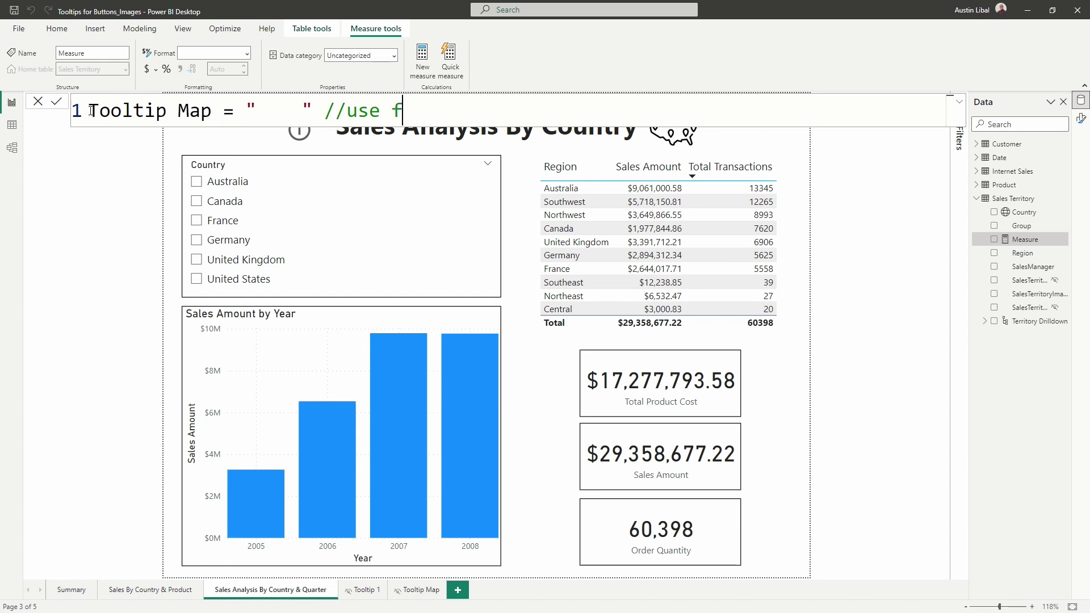
pyautogui.write('or map image')
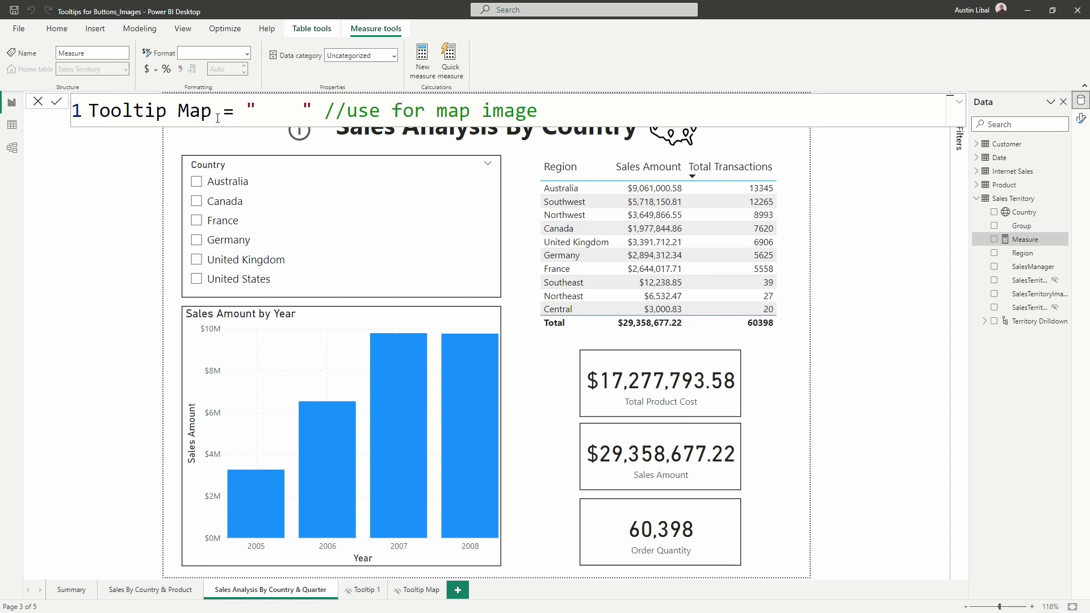
pyautogui.press('Return')
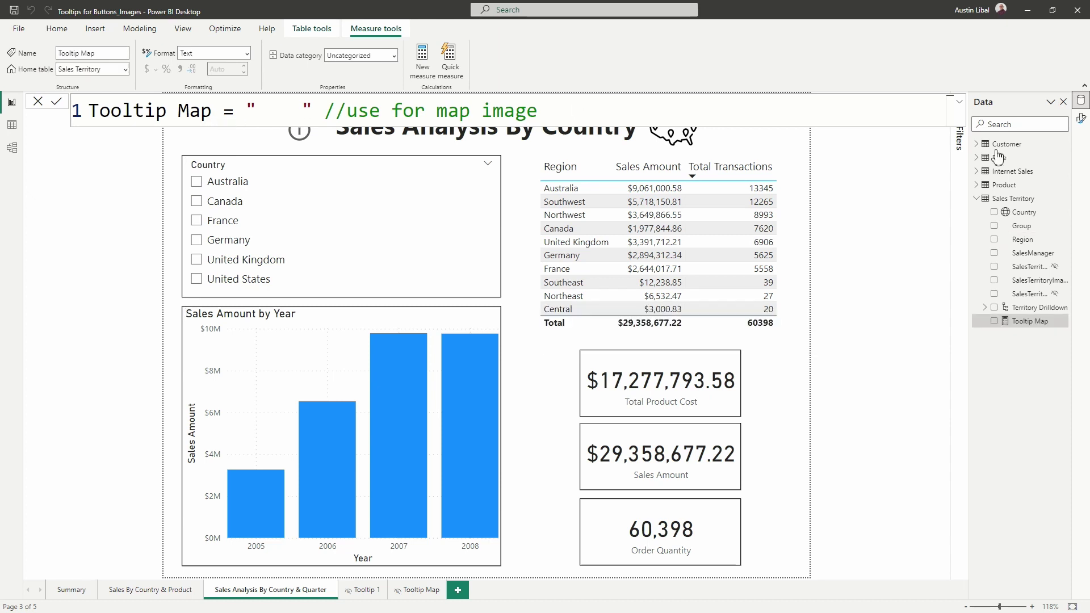
pyautogui.click(830, 171)
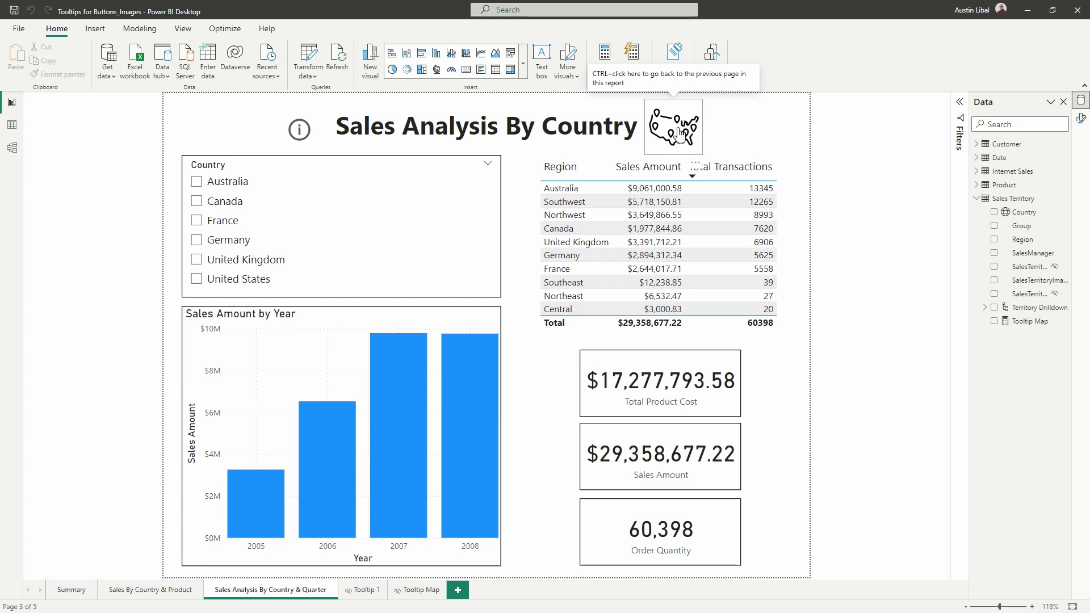
# Step: Add a card sized over the US map image and put the Tooltip Map measure in it
pyautogui.click(467, 73)
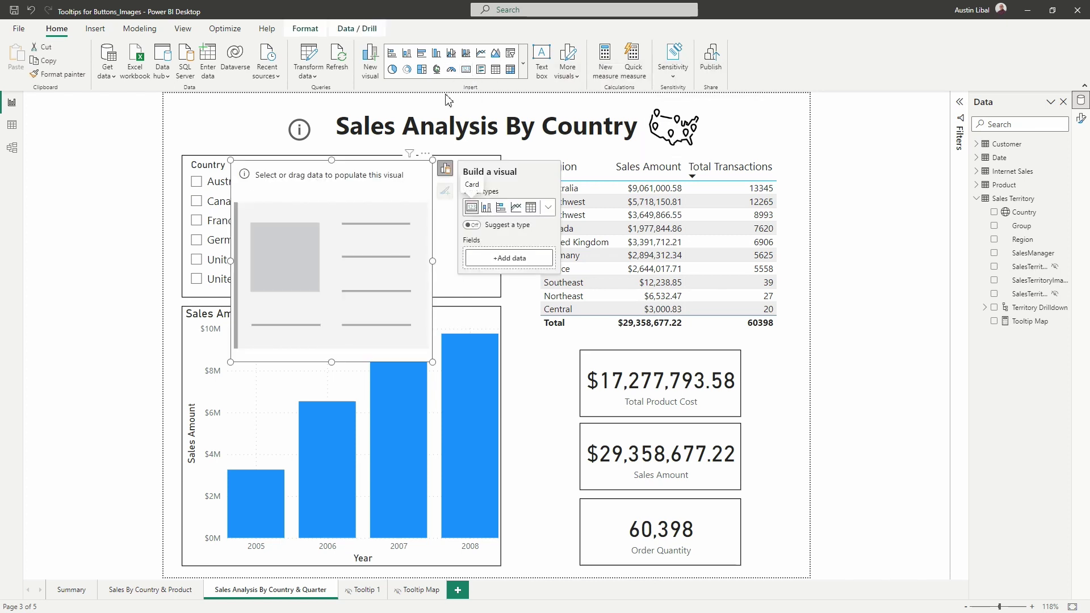
pyautogui.moveTo(360, 212); pyautogui.dragTo(723, 141)
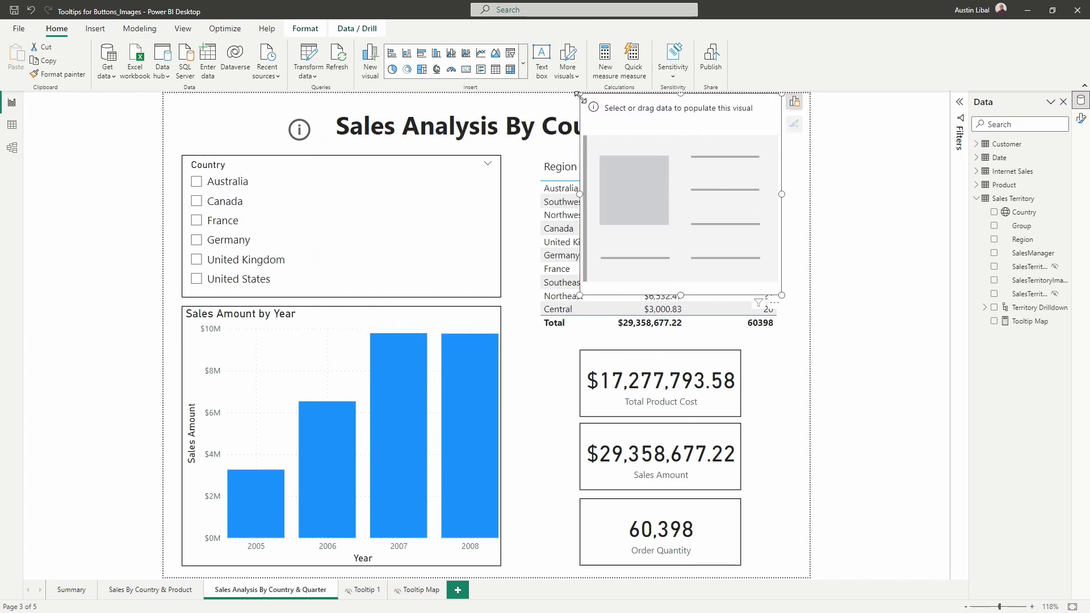
pyautogui.moveTo(579, 94); pyautogui.dragTo(704, 234)
pyautogui.moveTo(766, 280); pyautogui.dragTo(709, 183)
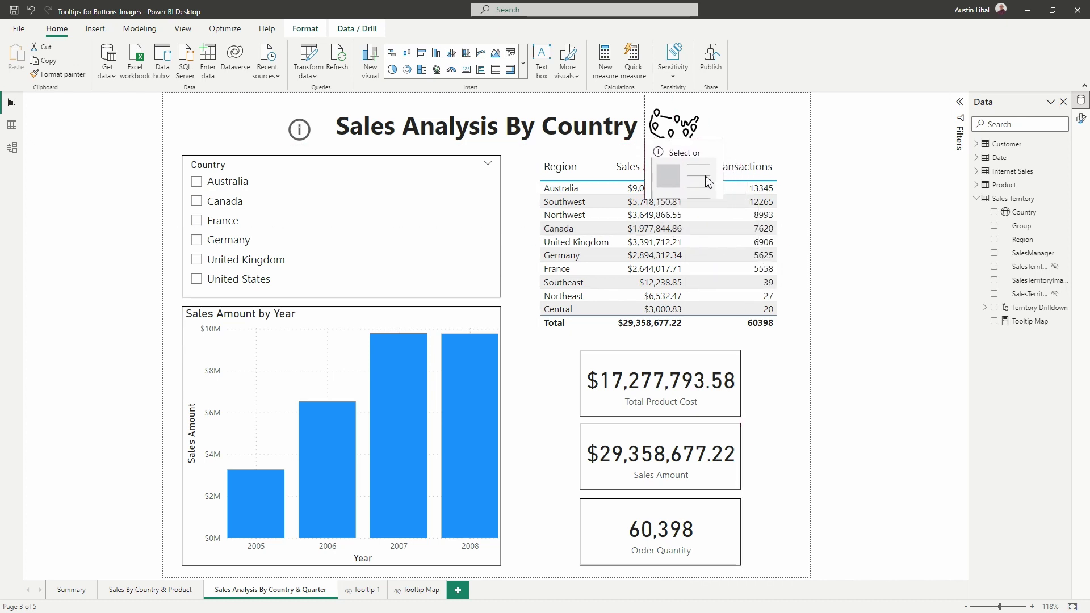
pyautogui.moveTo(723, 139); pyautogui.dragTo(701, 150)
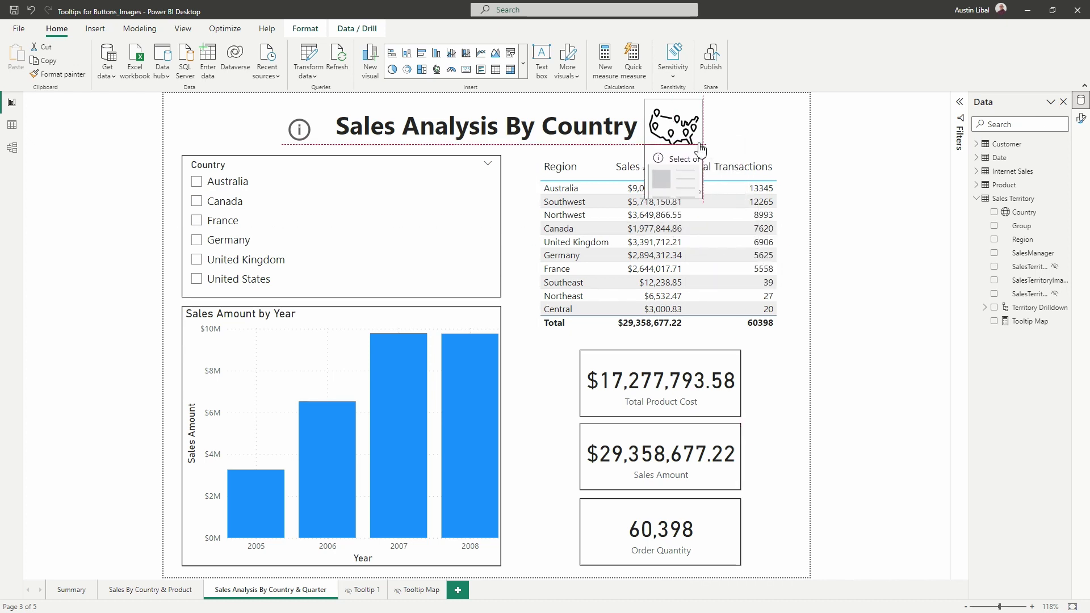
pyautogui.press('Up')
pyautogui.press('Up')
pyautogui.press('Up')
pyautogui.press('Up')
pyautogui.press('Up')
pyautogui.press('Up')
pyautogui.press('Up')
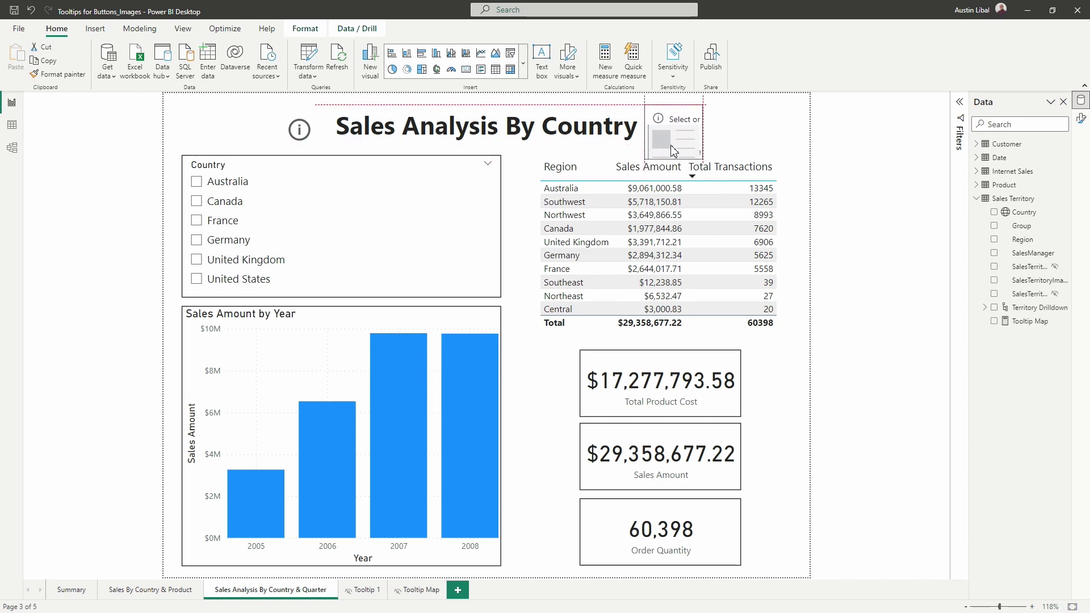
pyautogui.press('Up')
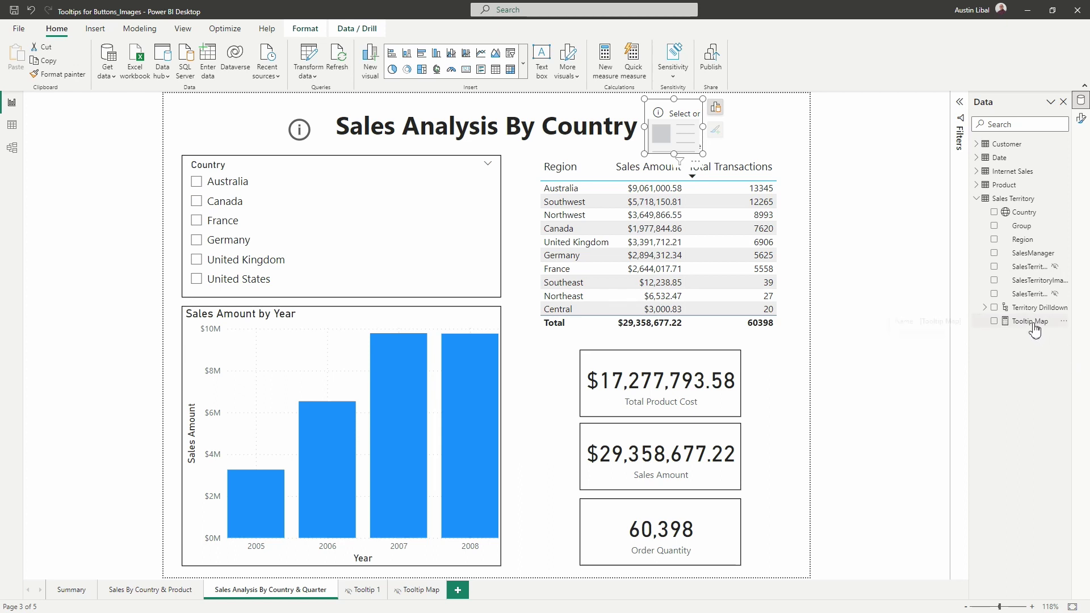
pyautogui.moveTo(1035, 329); pyautogui.dragTo(679, 132)
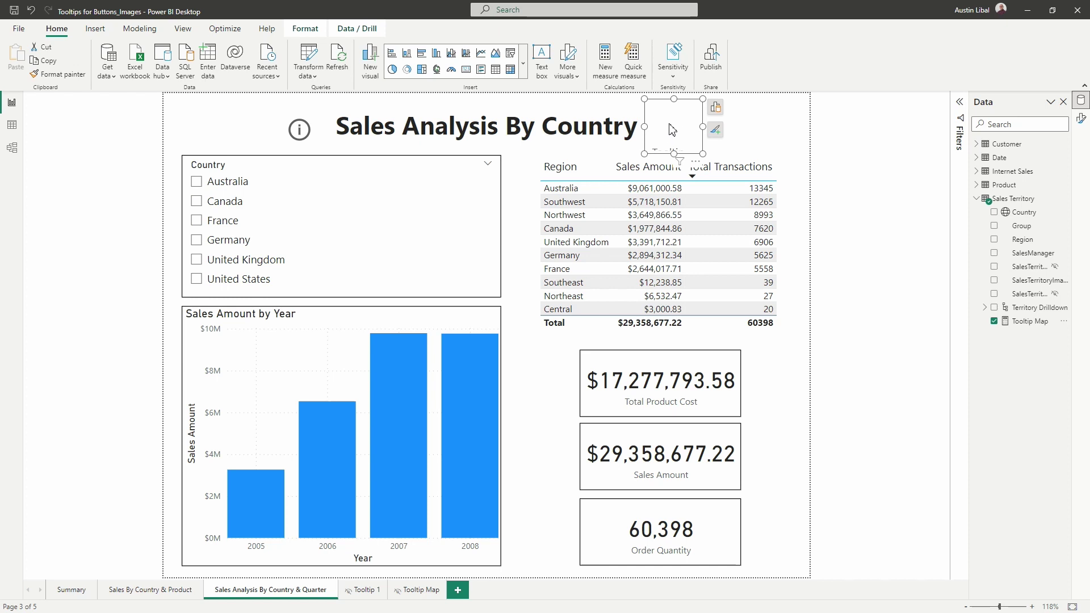
# Step: Turn off the card's category label and background so the map shows through
pyautogui.click(1082, 122)
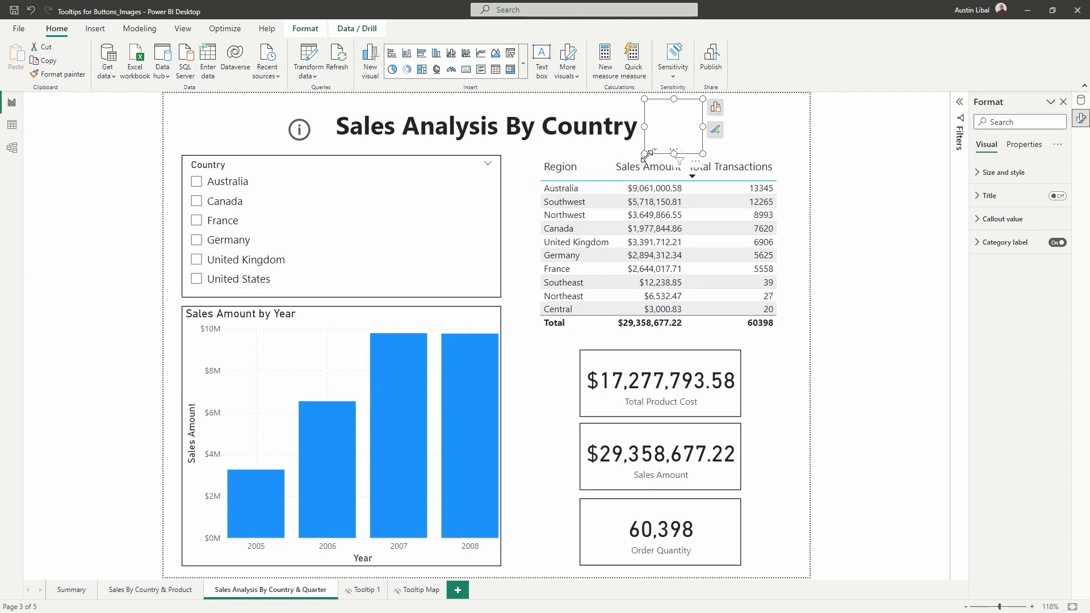
pyautogui.moveTo(679, 173)
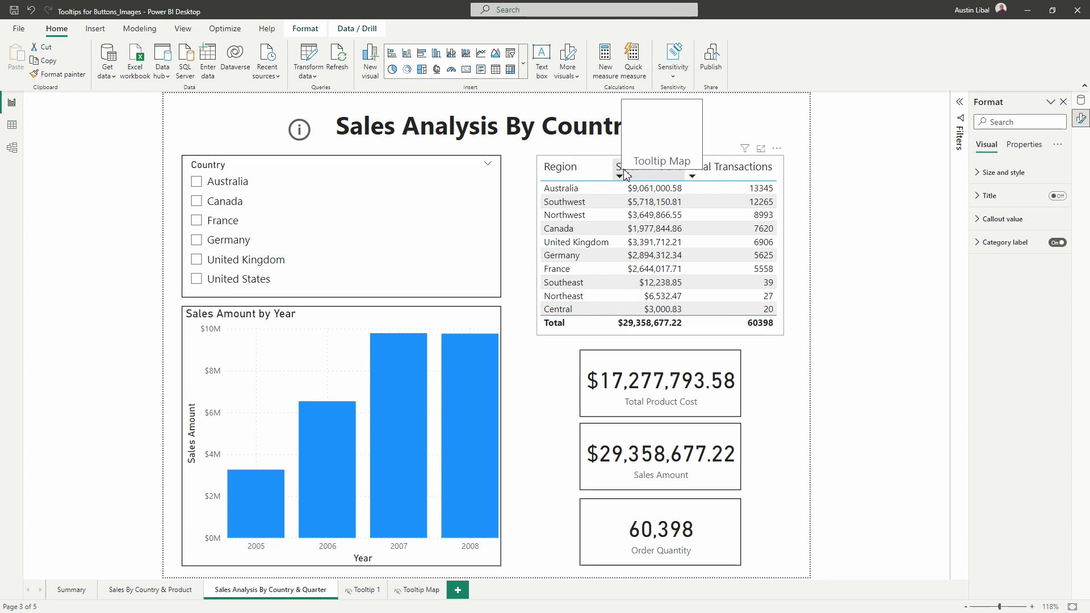
pyautogui.click(648, 146)
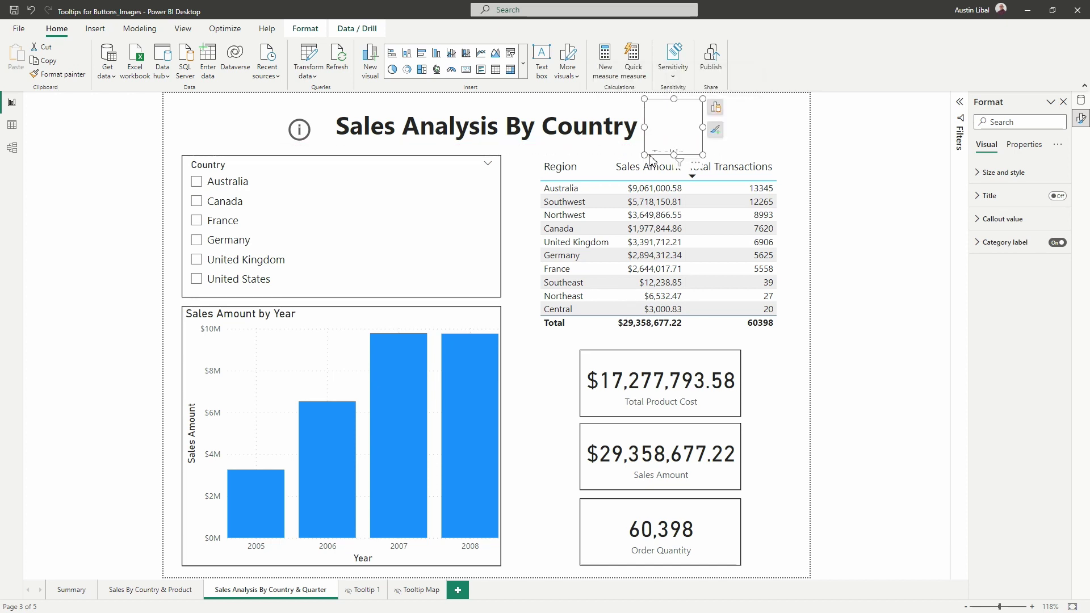
pyautogui.click(1061, 248)
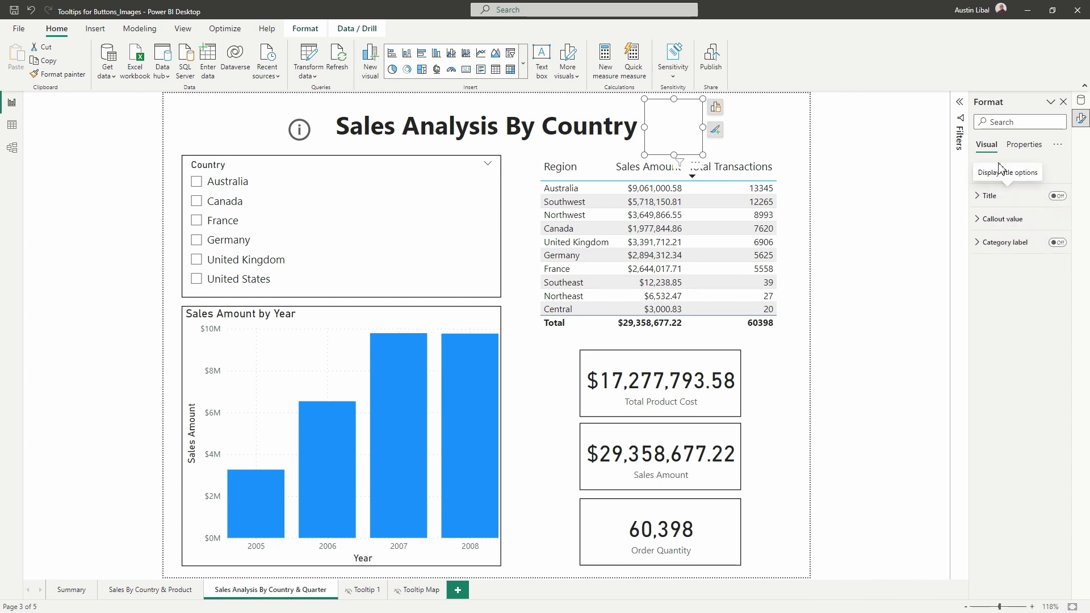
pyautogui.click(1024, 146)
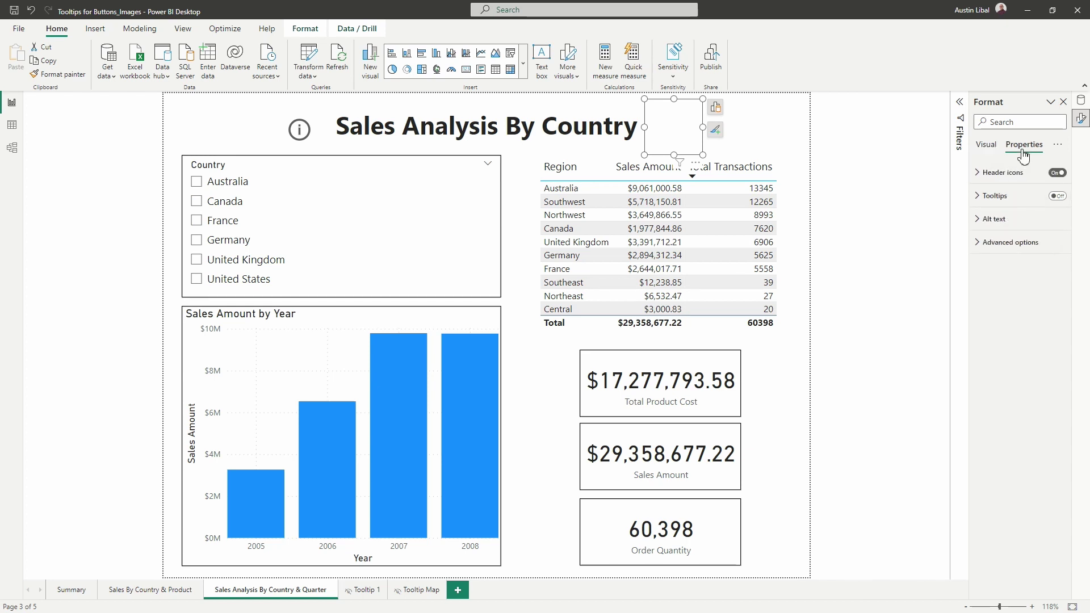
pyautogui.click(986, 145)
pyautogui.click(1000, 173)
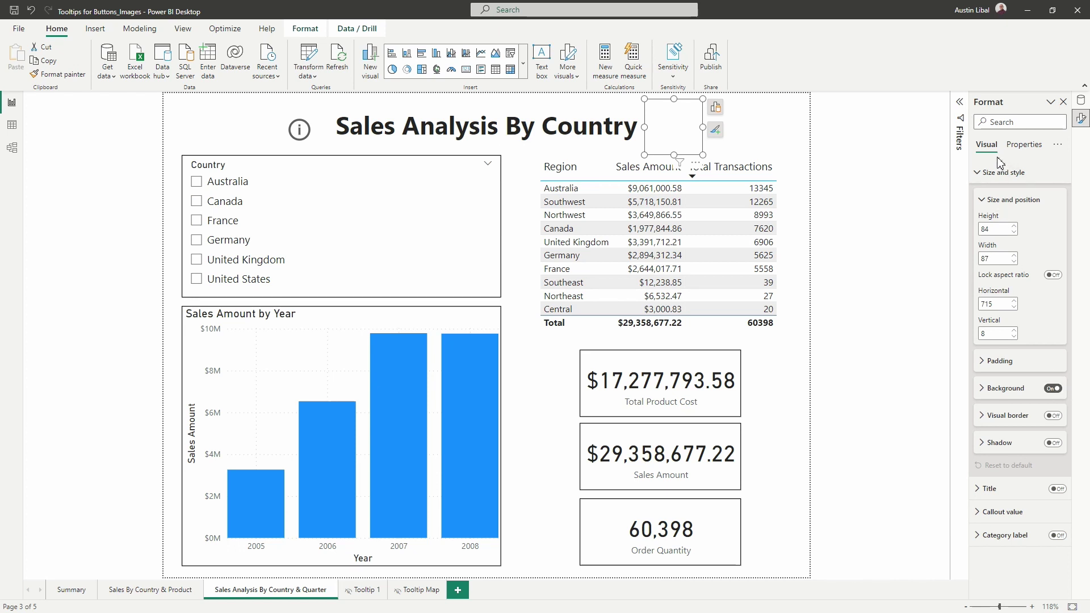
pyautogui.click(1055, 389)
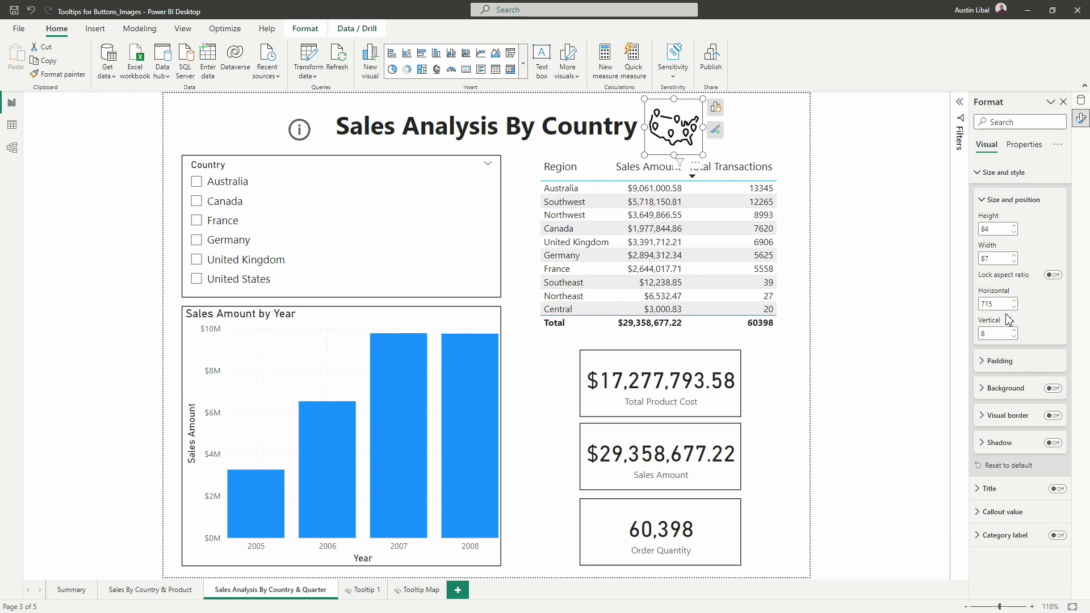
pyautogui.click(1002, 173)
# Step: Turn on the card's tooltips with type Report page and page Tooltip Map
pyautogui.click(1012, 149)
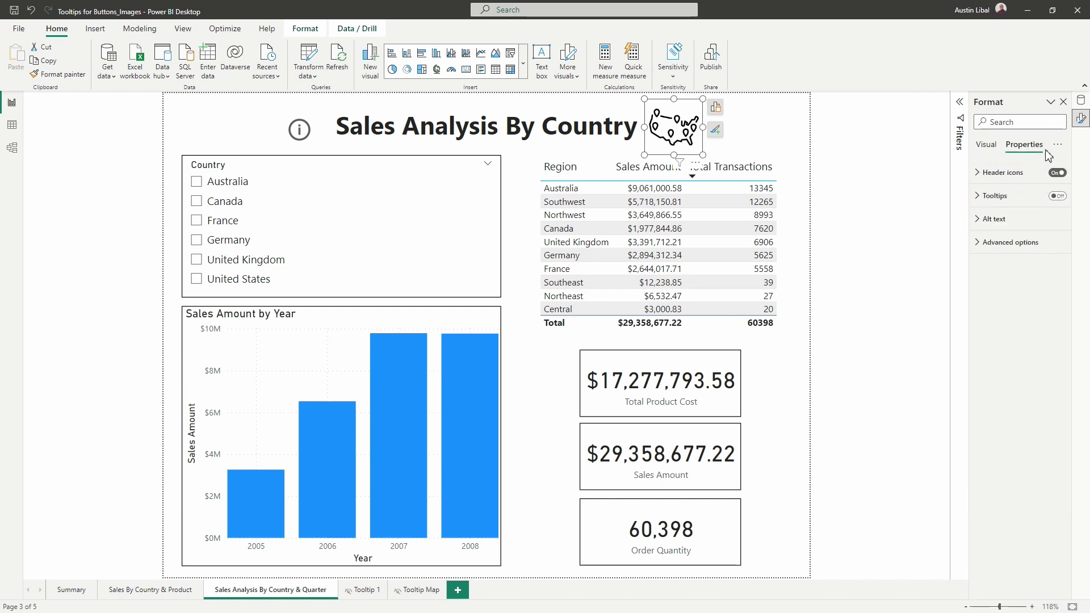
pyautogui.click(1058, 197)
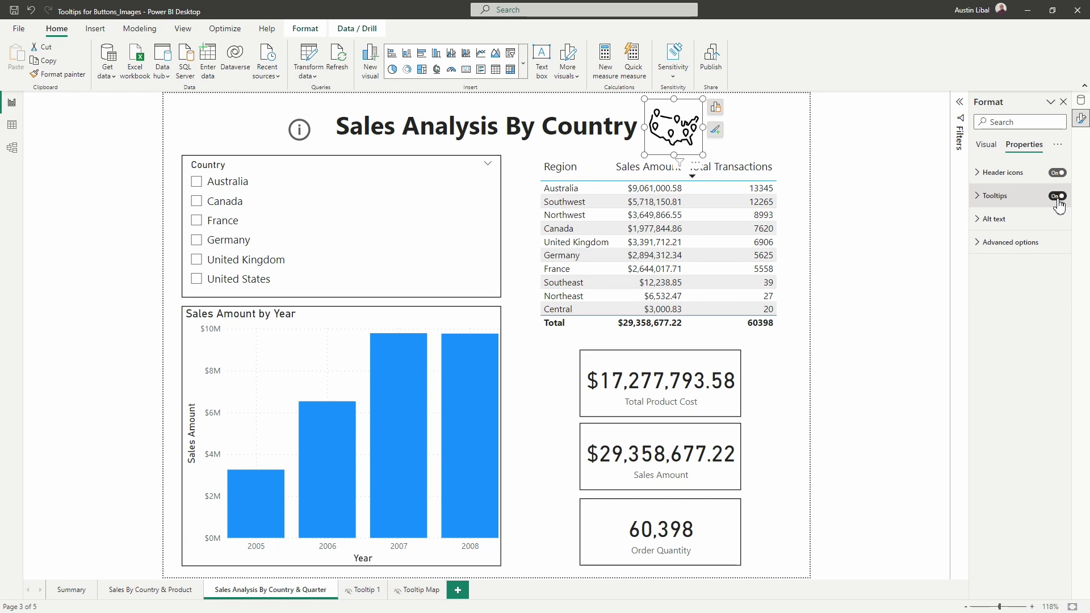
pyautogui.click(978, 199)
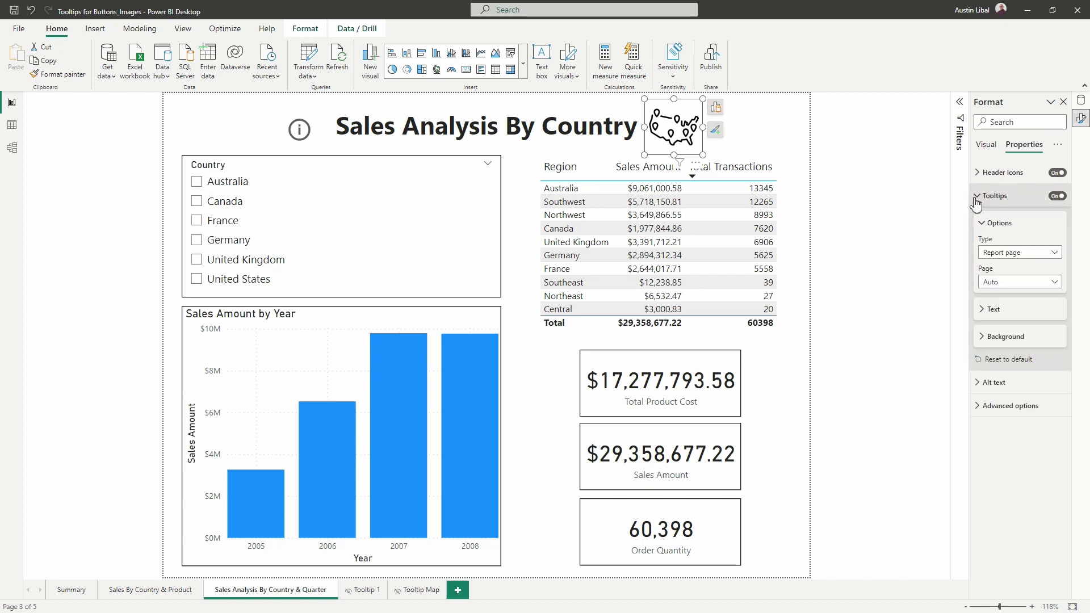
pyautogui.click(1055, 257)
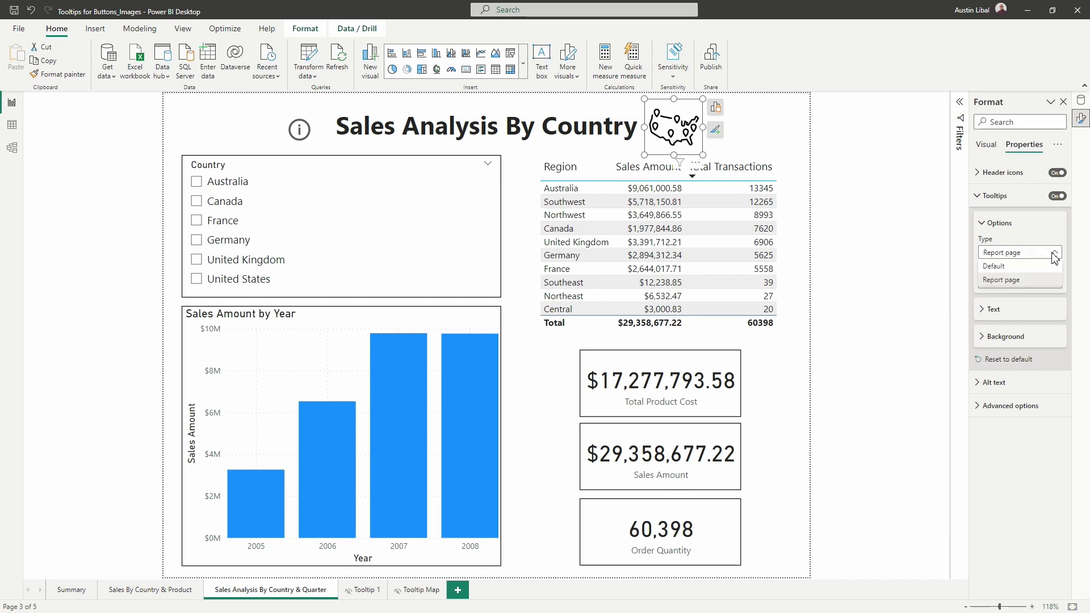
pyautogui.click(1055, 258)
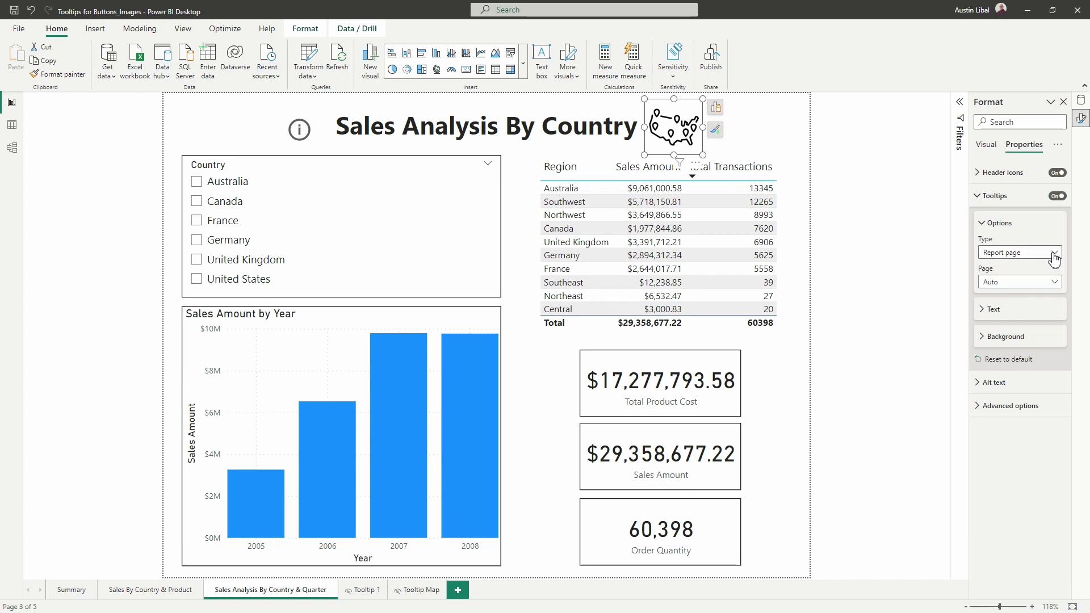
pyautogui.click(1059, 284)
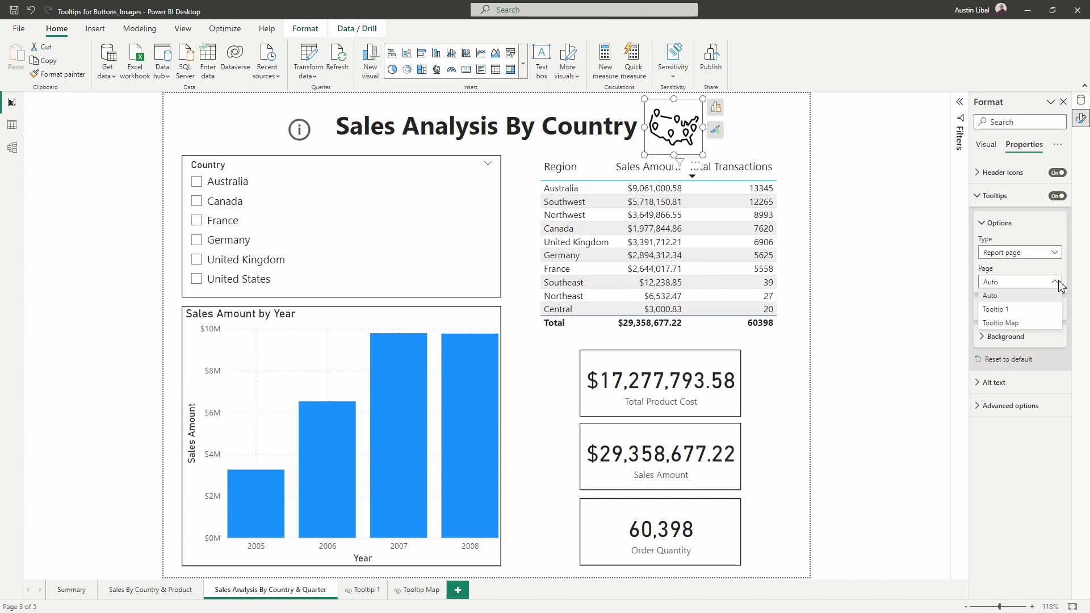
pyautogui.click(1045, 326)
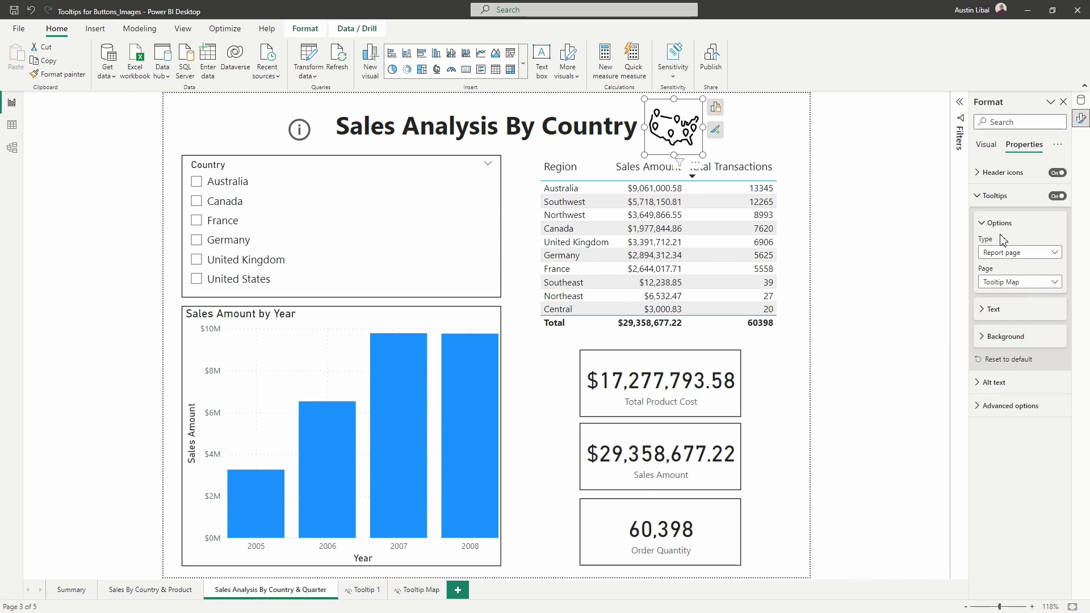
pyautogui.click(807, 187)
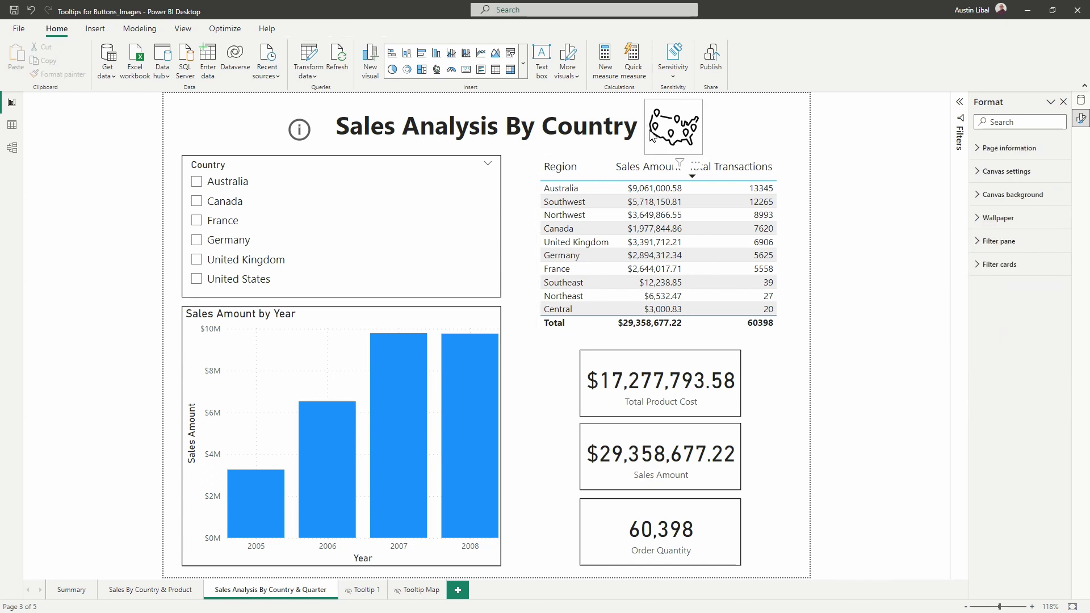
pyautogui.moveTo(668, 132)
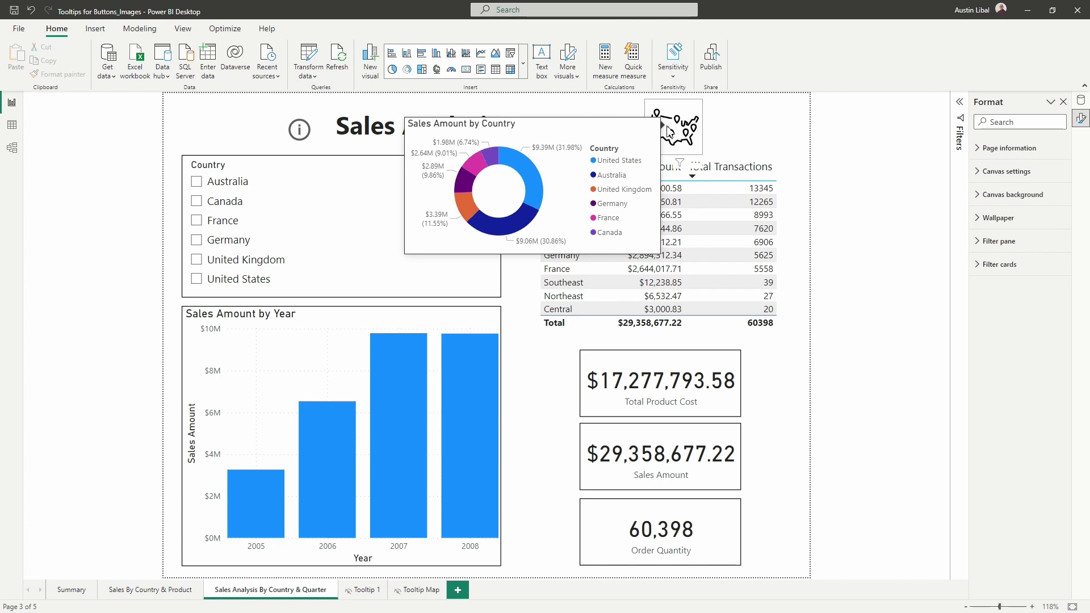
pyautogui.moveTo(293, 136)
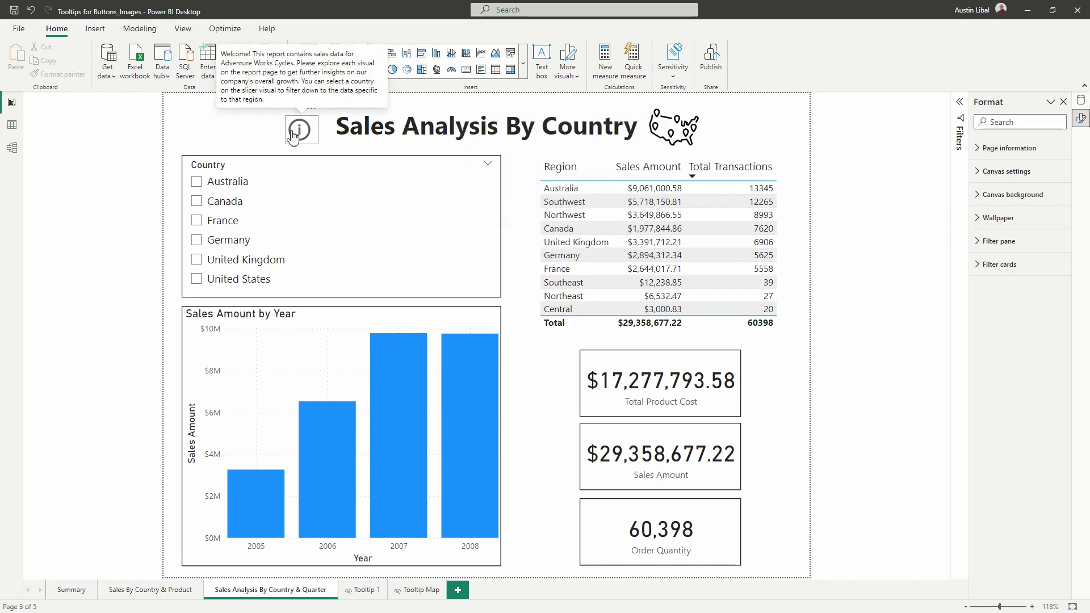